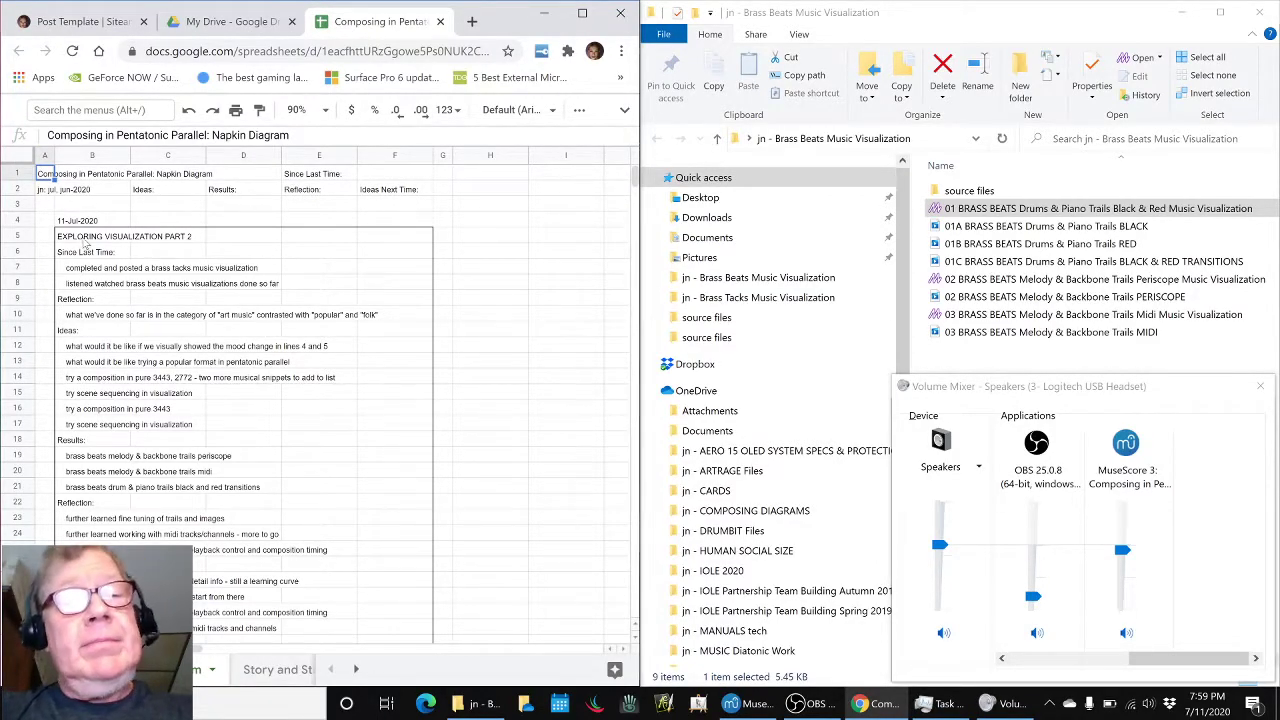
- Bring OBS Studio forward to show the stream title 'Composing in Pentatonic Parallel Part 16', then minimize it
{"action": "key", "text": "alt+Tab"}
{"action": "key", "text": "alt+Tab"}
{"action": "key", "text": "alt+Tab"}
{"action": "key", "text": "alt+Tab"}
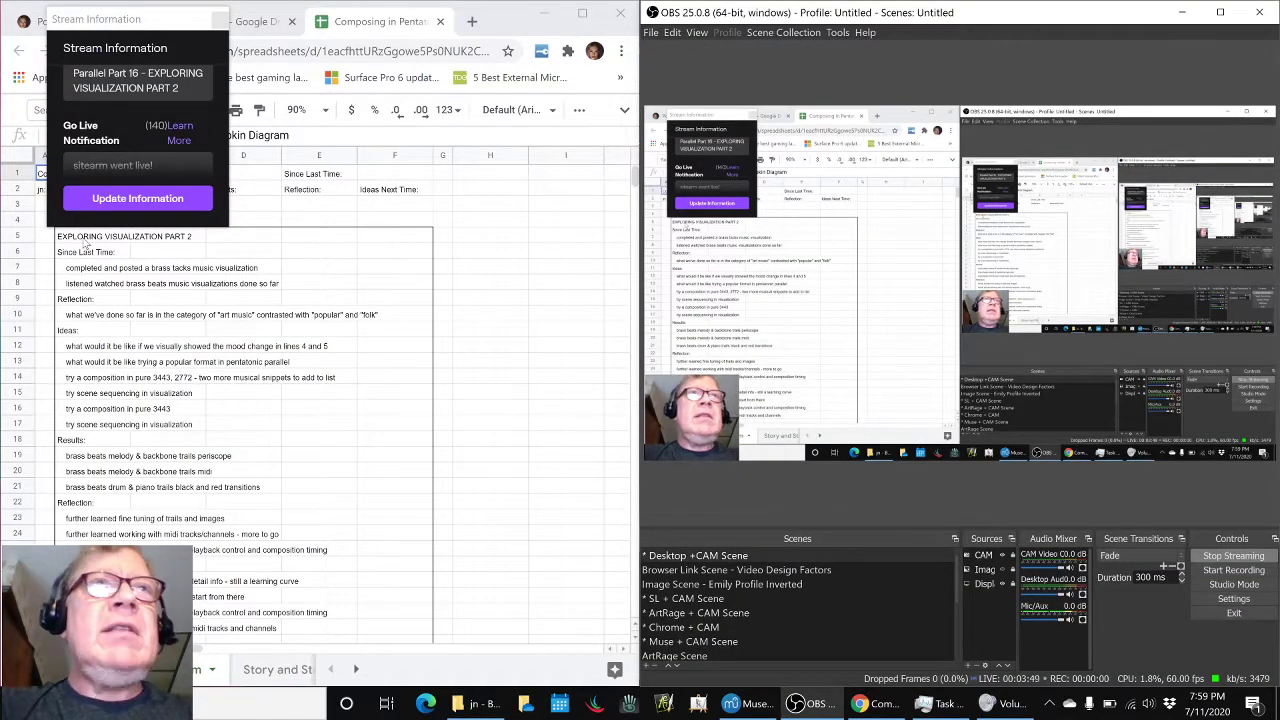
{"action": "scroll", "coordinate": [130, 114], "scroll_direction": "up", "scroll_amount": 2}
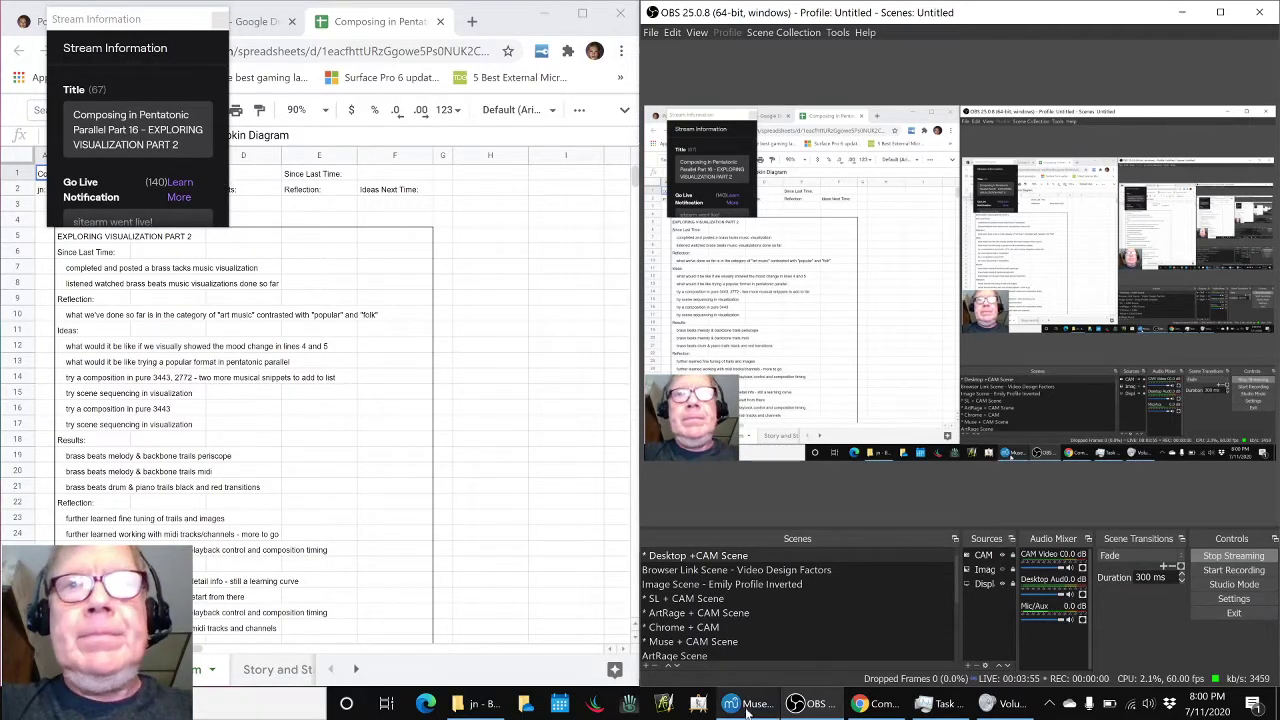
{"action": "left_click", "coordinate": [800, 703]}
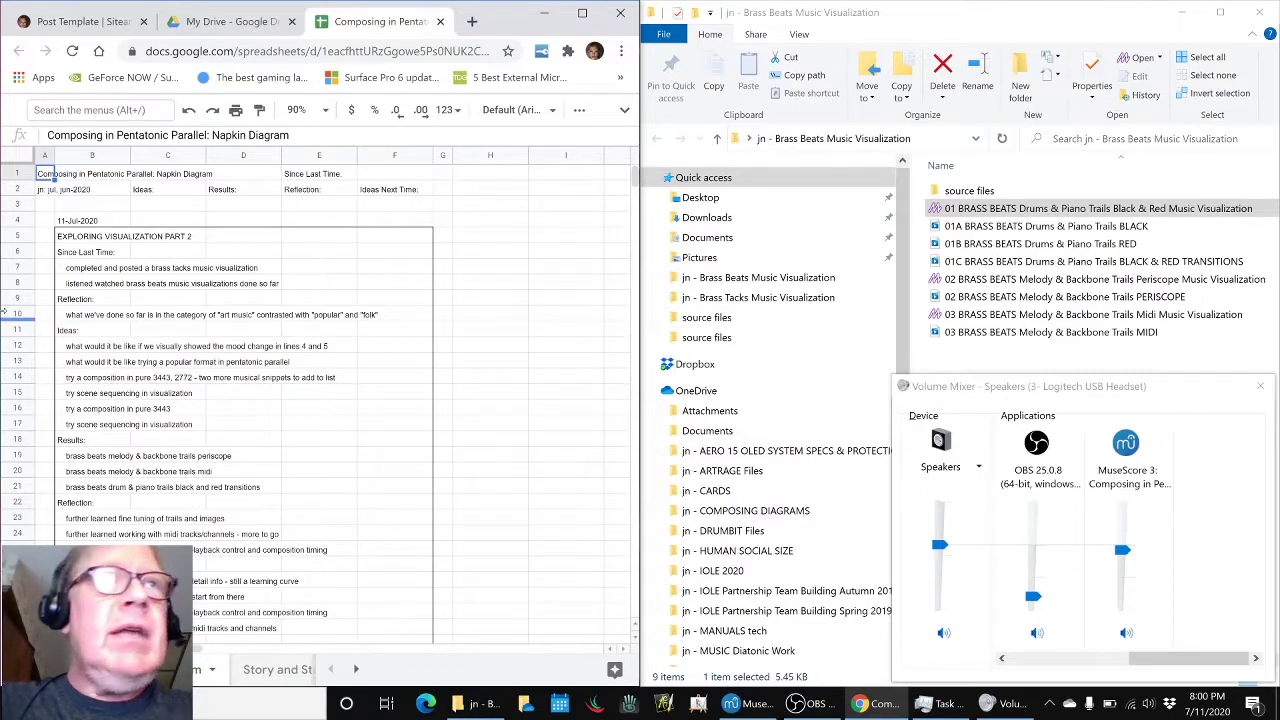
- Read the Since Last Time notes and the idea notes, including the pure 3443 composition idea
{"action": "left_click", "coordinate": [86, 270]}
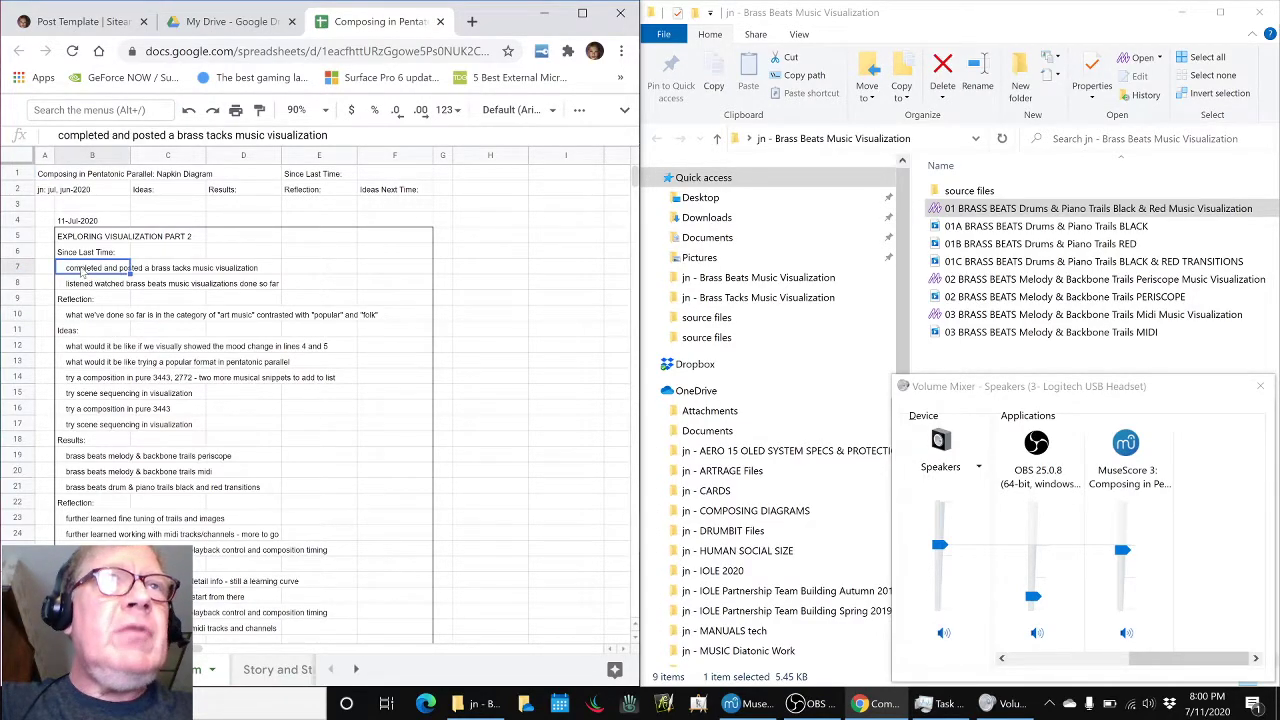
{"action": "left_click", "coordinate": [77, 288]}
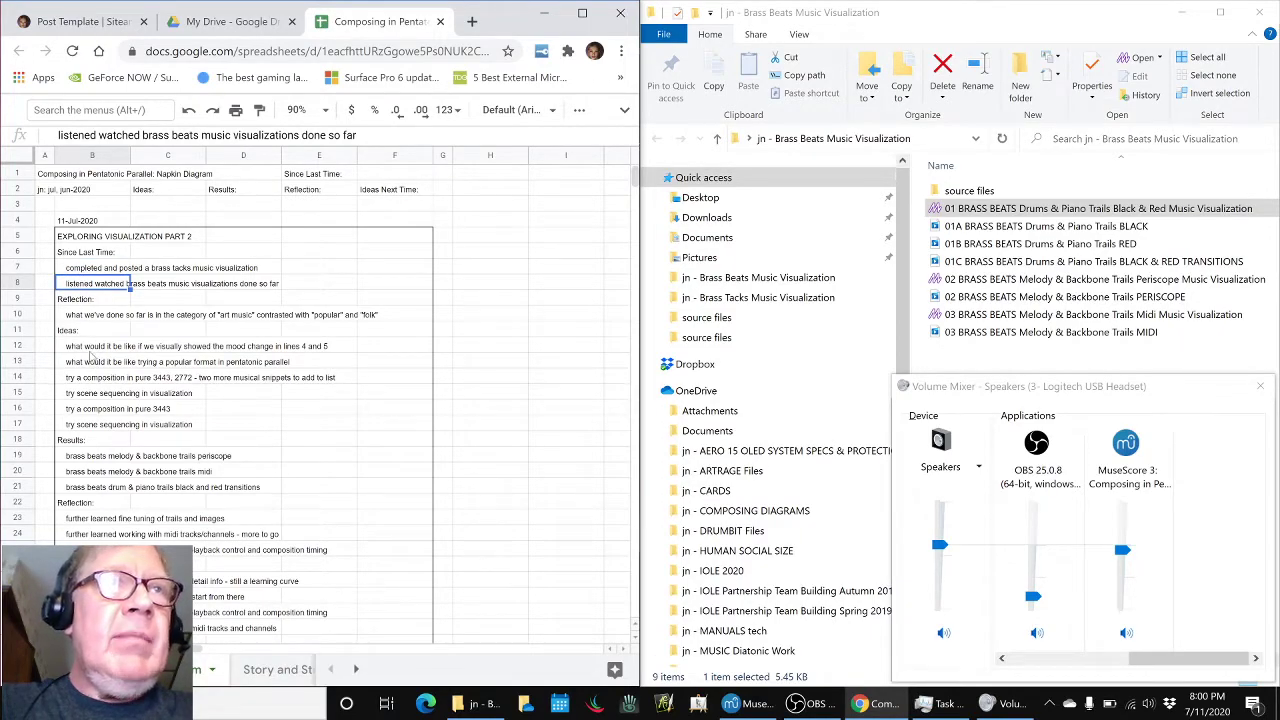
{"action": "left_click", "coordinate": [88, 348]}
{"action": "left_click", "coordinate": [94, 366]}
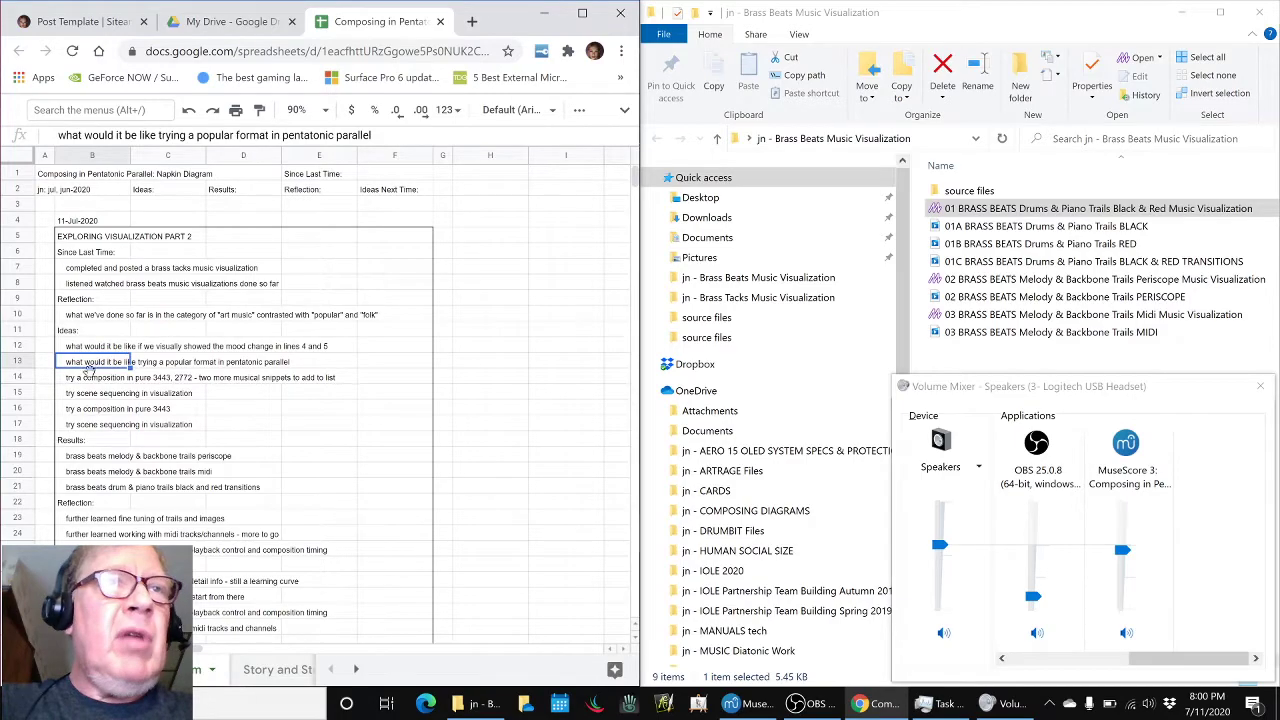
{"action": "left_click", "coordinate": [89, 407]}
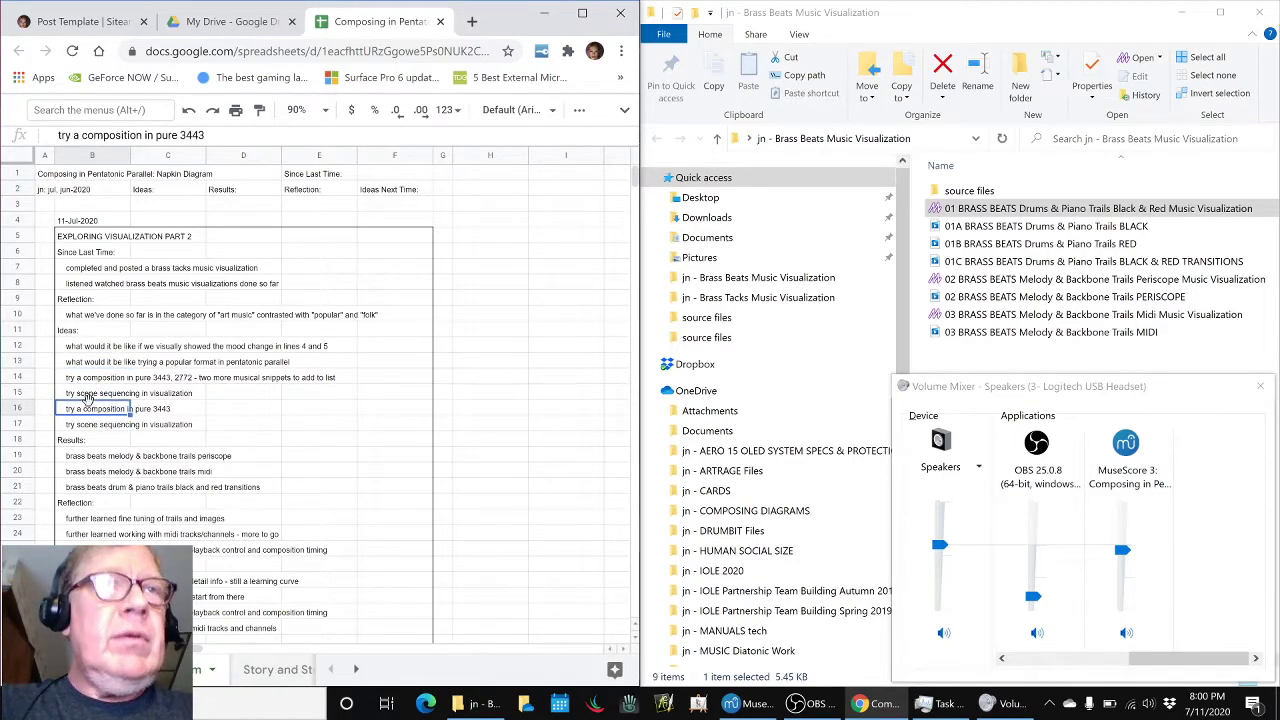
- Read the Brass Beats periscope result note, then play the PERISCOPE Melody & Backbone Trails video
{"action": "left_click", "coordinate": [88, 455]}
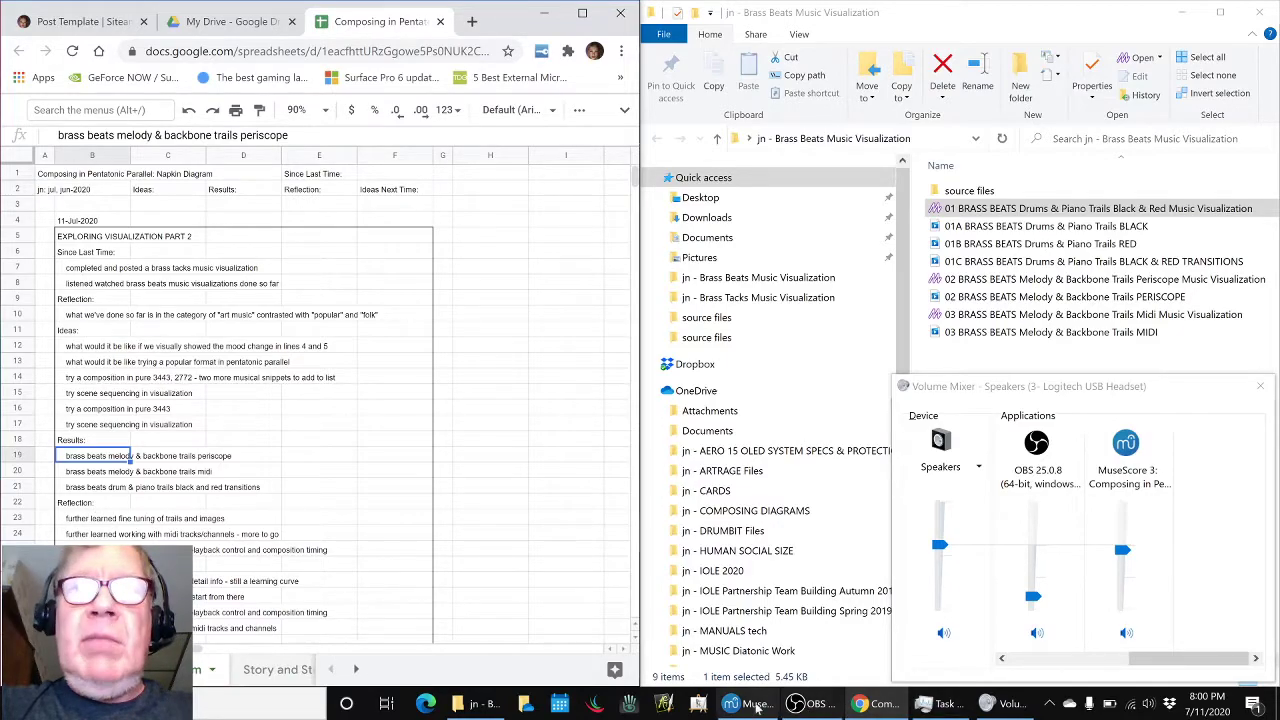
{"action": "left_click", "coordinate": [474, 706]}
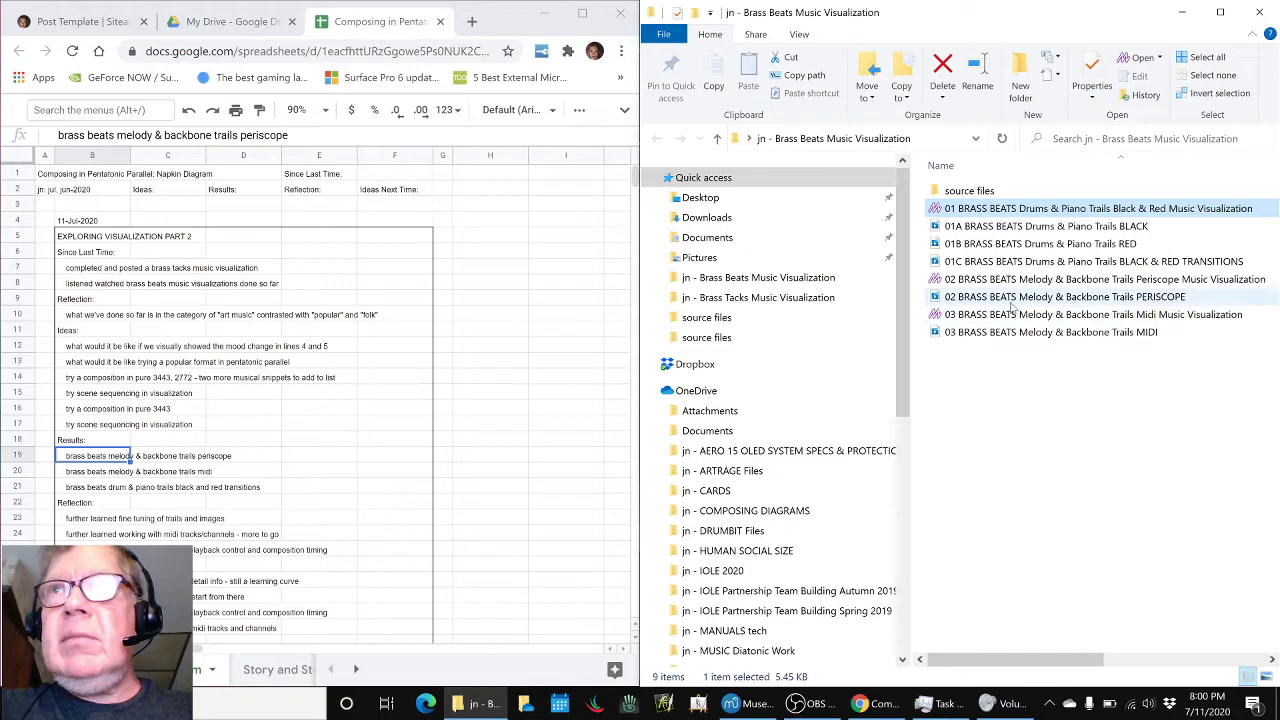
{"action": "double_click", "coordinate": [1008, 297]}
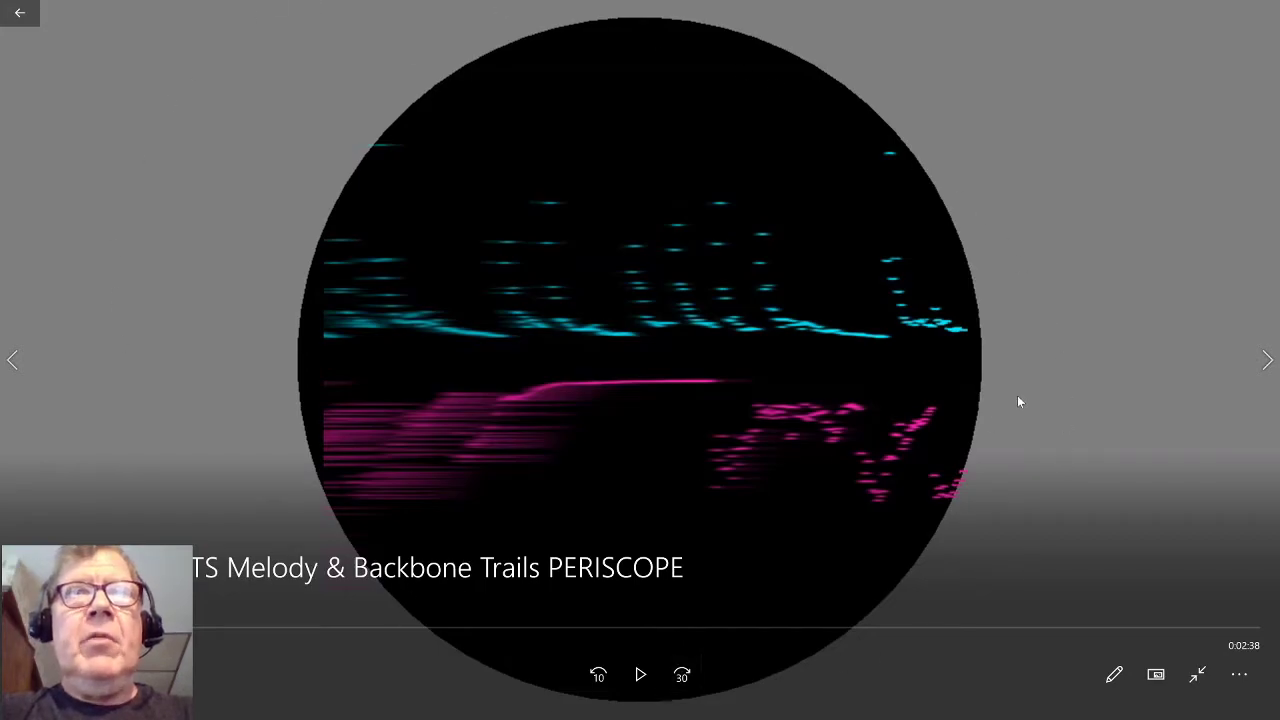
- Exit full-screen playback of the PERISCOPE video and close Movies & TV
{"action": "left_click", "coordinate": [1197, 675]}
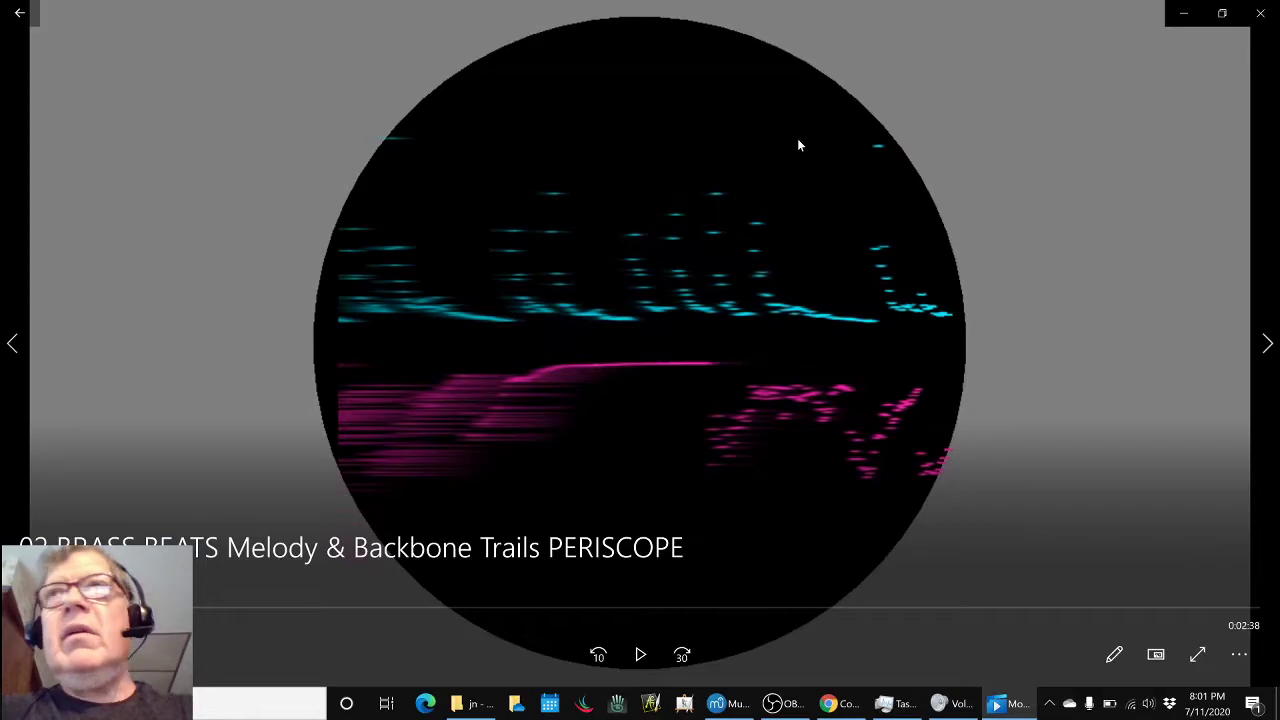
{"action": "left_click", "coordinate": [1260, 13]}
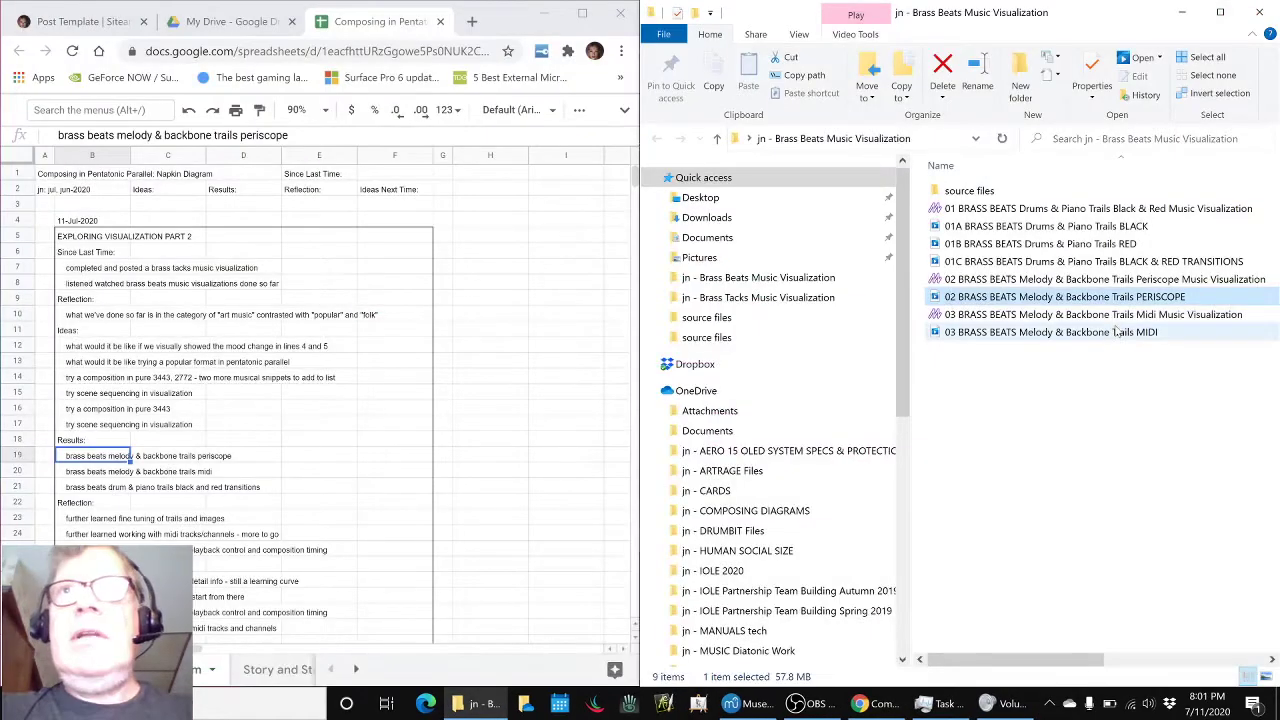
- Watch the 03 Melody & Backbone Trails MIDI video, then exit full screen and close the player
{"action": "left_click", "coordinate": [1112, 370]}
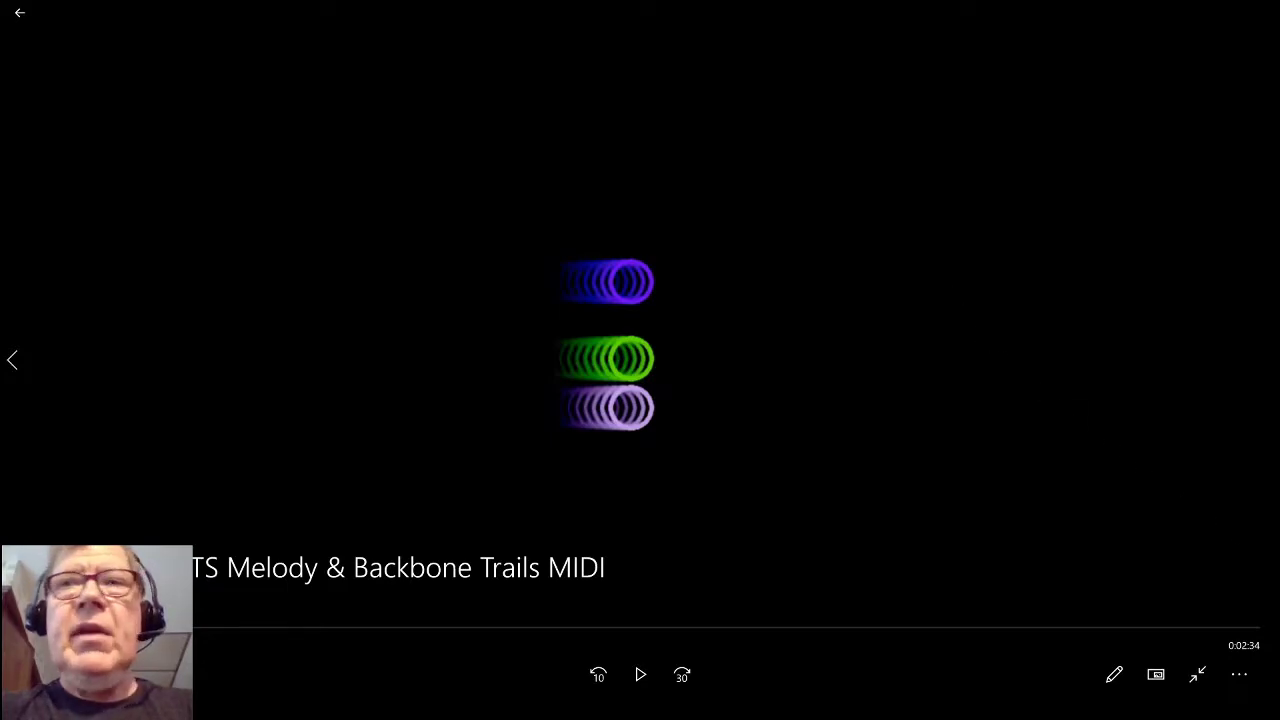
{"action": "left_click", "coordinate": [1205, 686]}
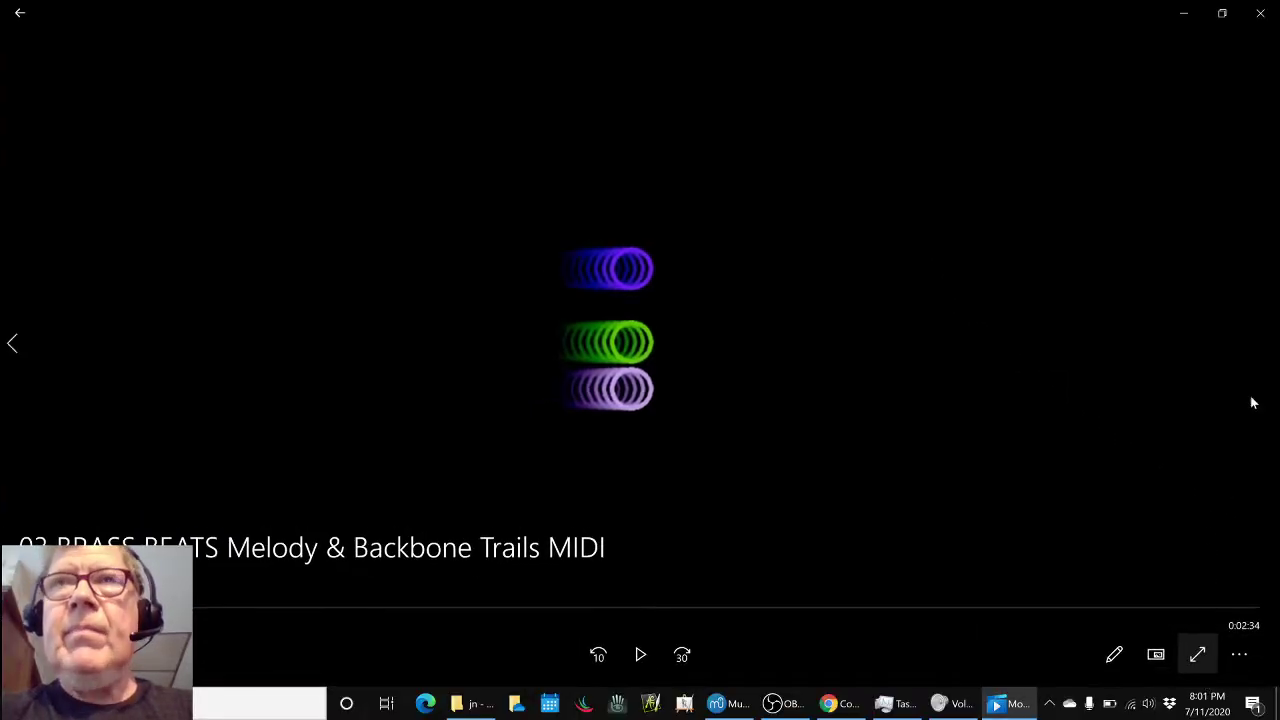
{"action": "left_click", "coordinate": [1262, 14]}
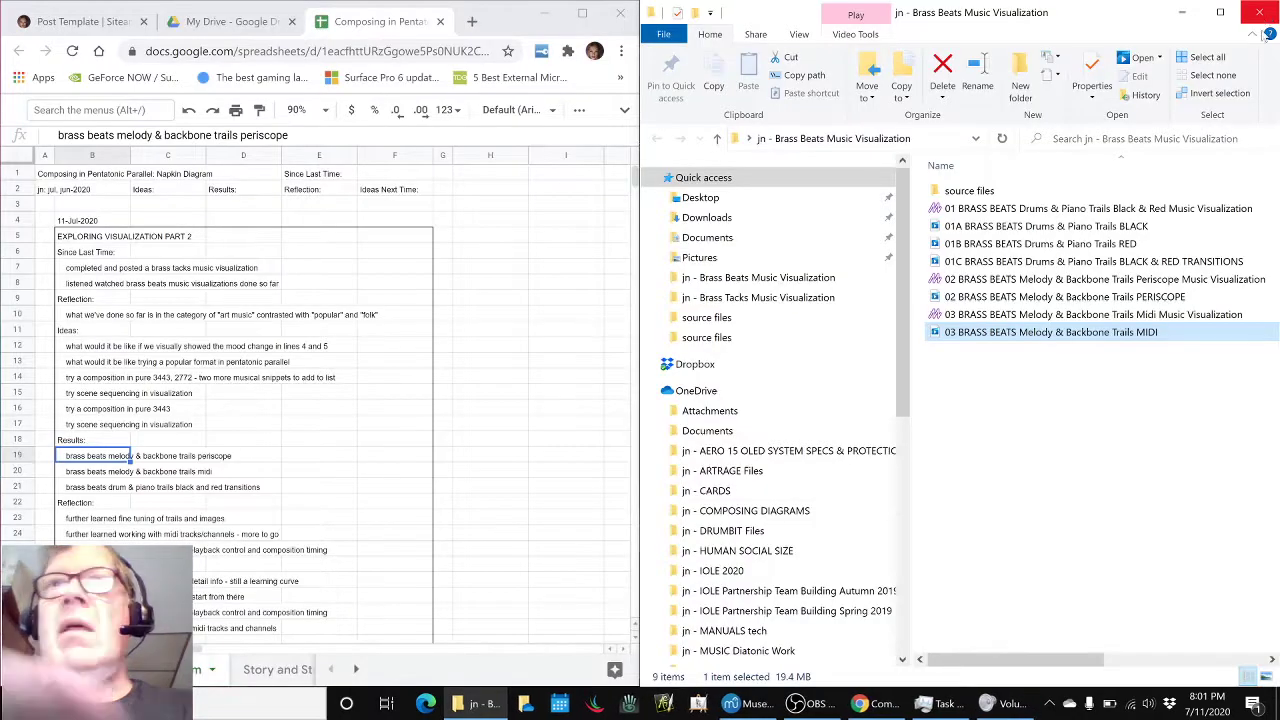
- Clear the folder selection and open the 01 BRASS BEATS Drums & Piano Trails .magic project
{"action": "left_click", "coordinate": [1024, 479]}
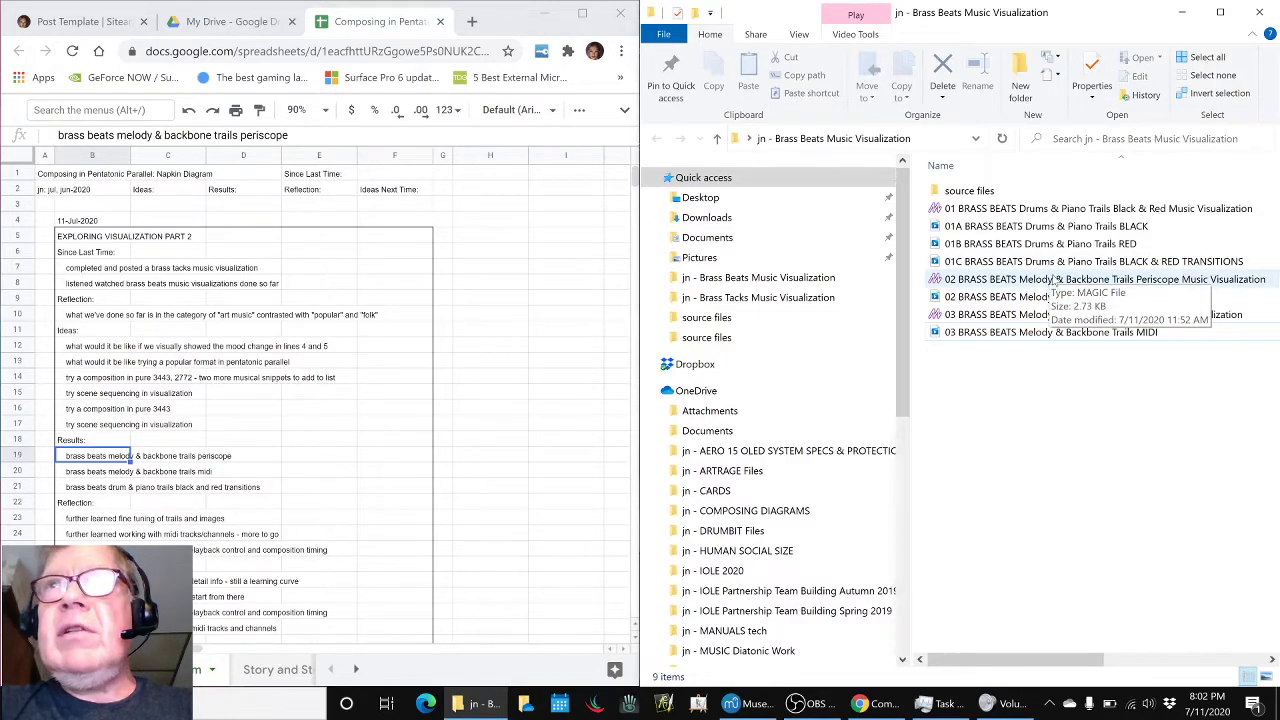
{"action": "double_click", "coordinate": [1046, 210]}
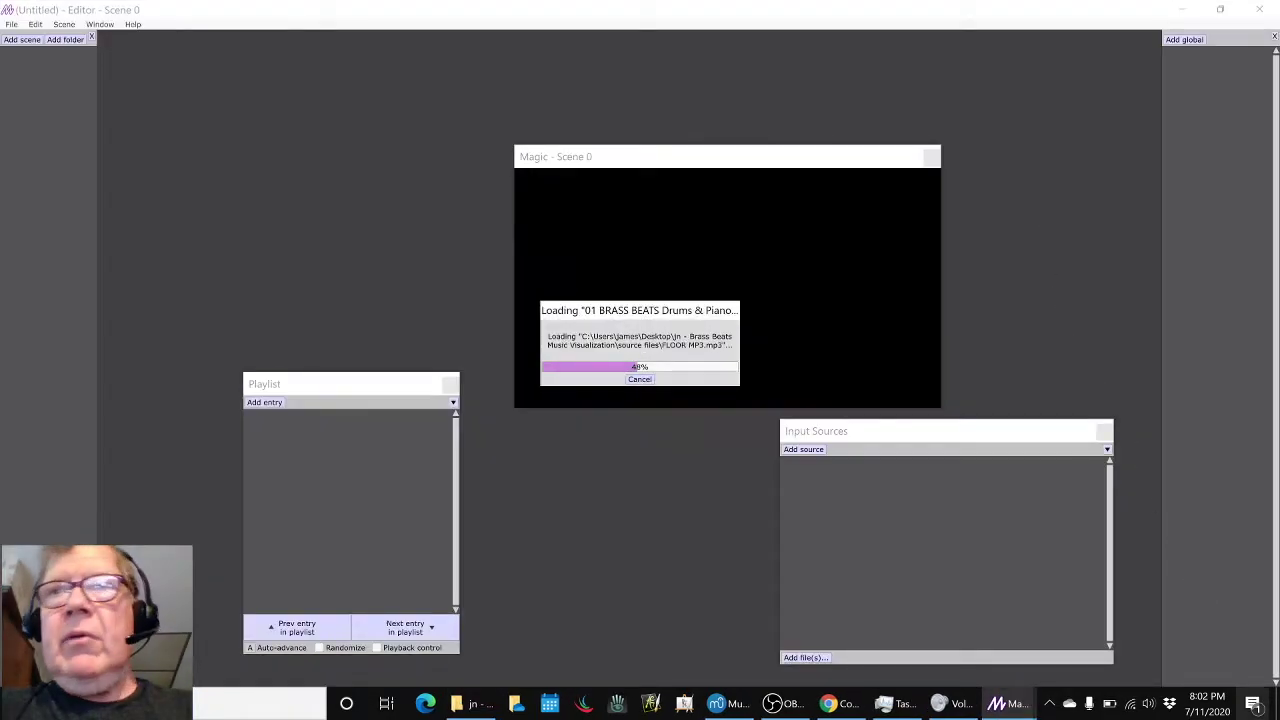
- Lower Magic's volume to about 11 in the Windows Volume Mixer and return to Magic
{"action": "right_click", "coordinate": [1148, 704]}
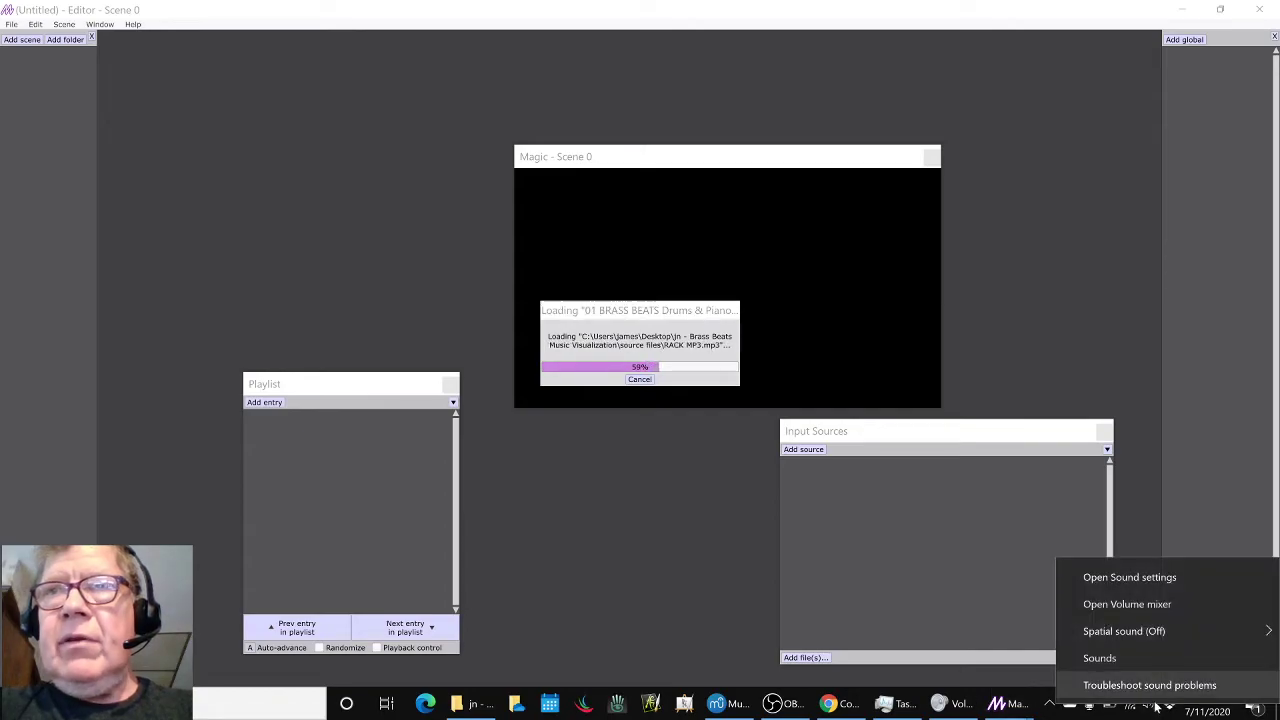
{"action": "left_click", "coordinate": [1155, 609]}
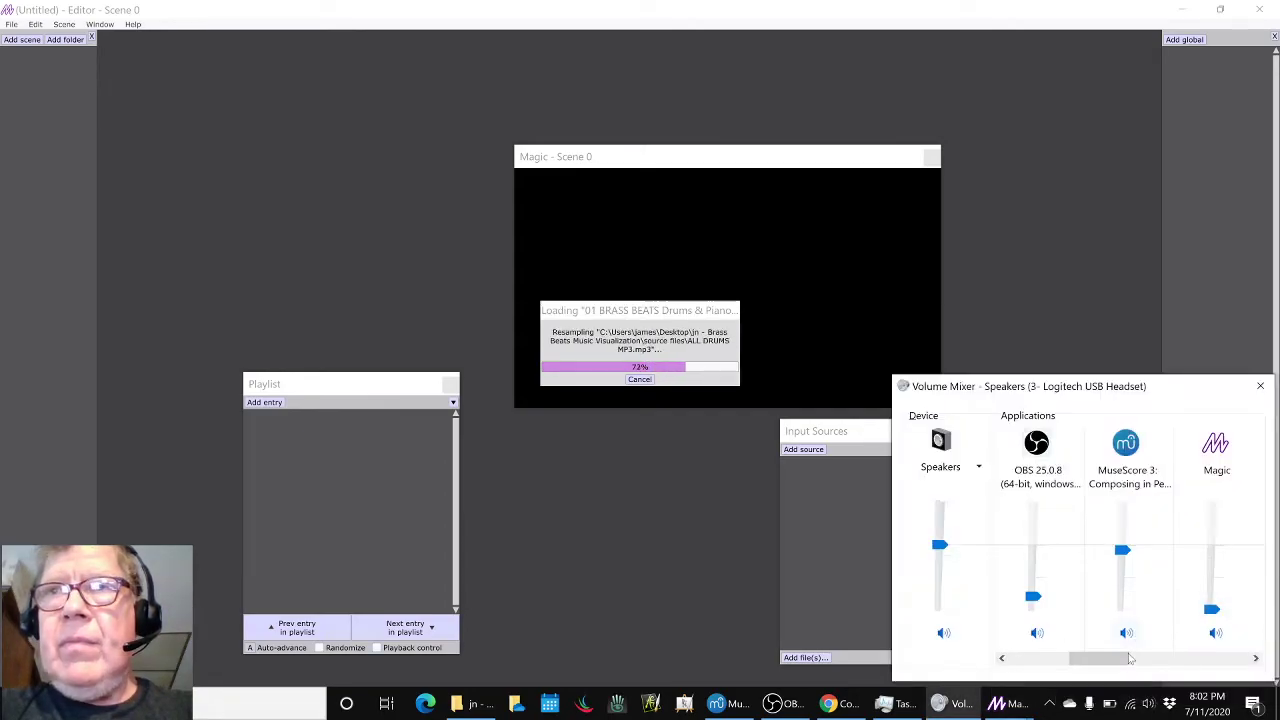
{"action": "left_click_drag", "start_coordinate": [1130, 659], "coordinate": [1190, 659]}
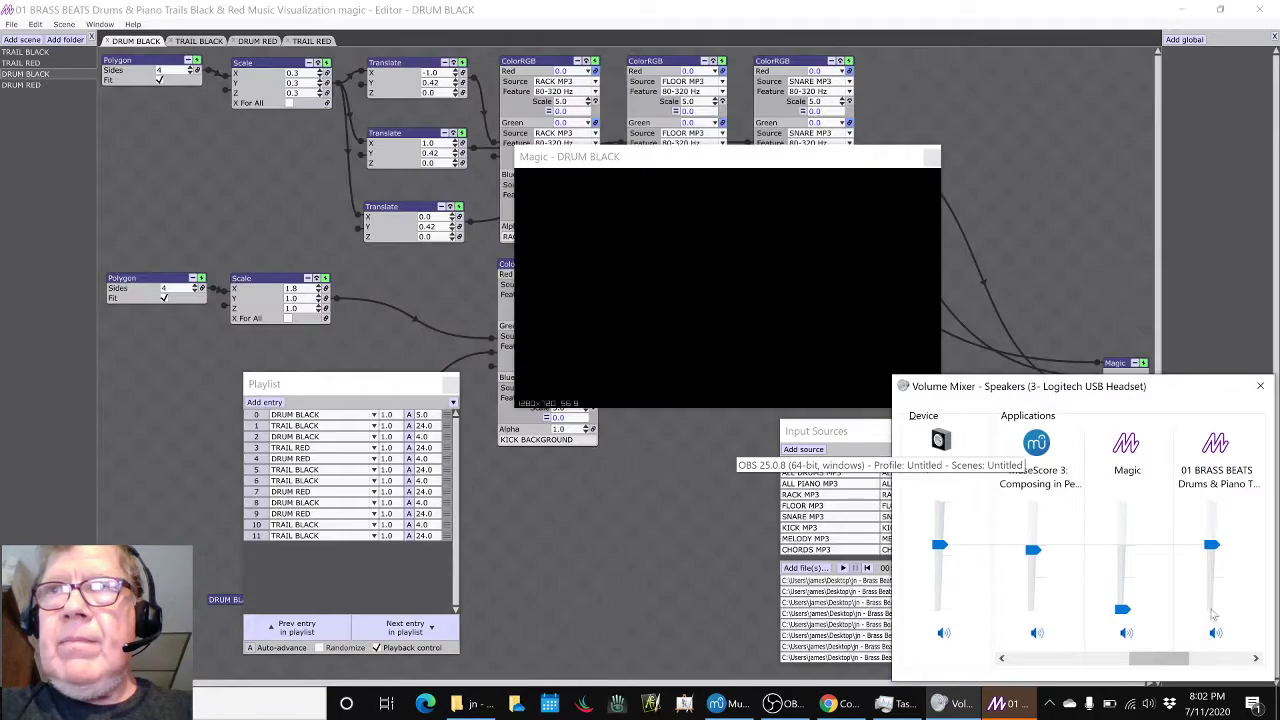
{"action": "left_click_drag", "start_coordinate": [1213, 557], "coordinate": [1225, 601]}
{"action": "left_click", "coordinate": [722, 537]}
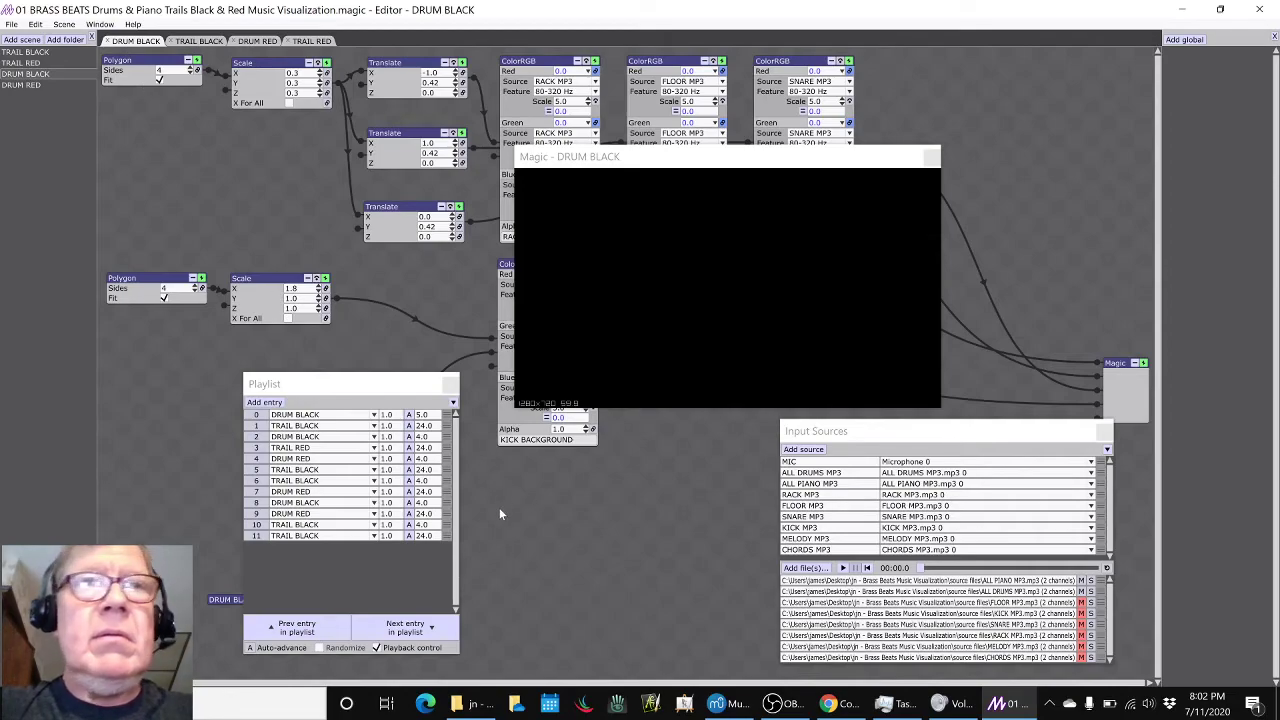
- Turn off playlist playback control, start the DRUM BLACK preview, and move the preview window aside
{"action": "left_click", "coordinate": [376, 647]}
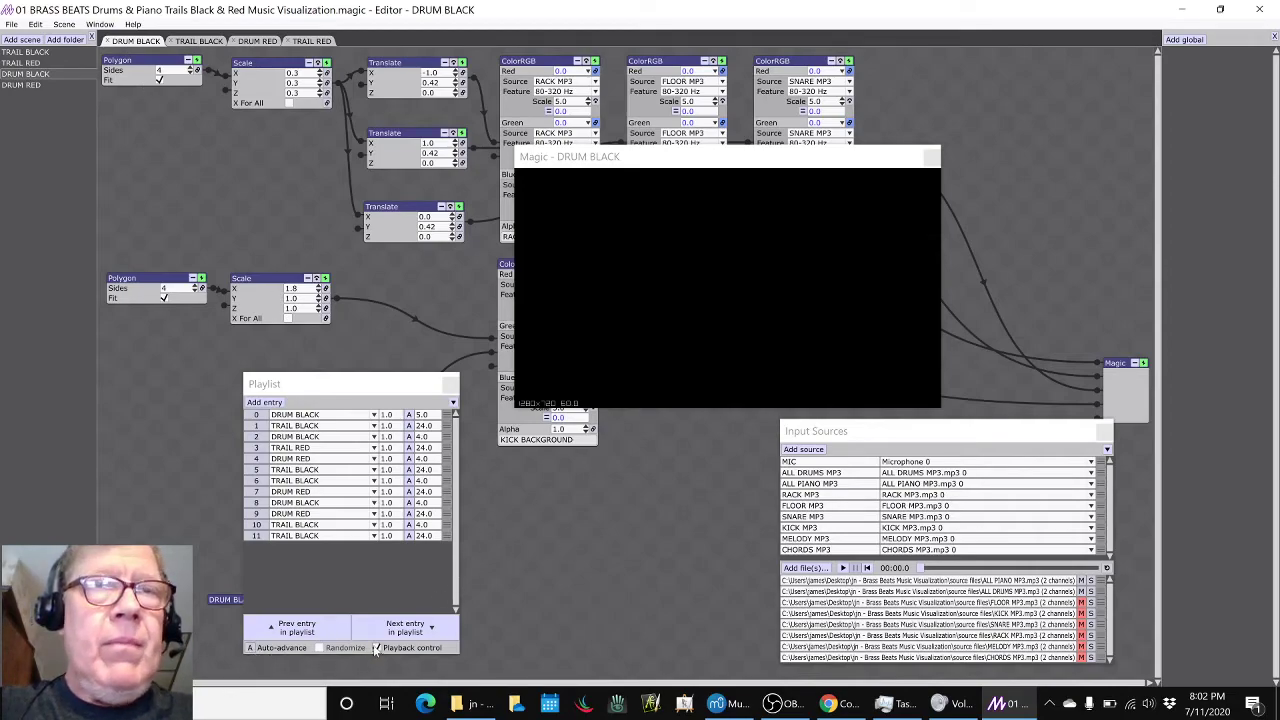
{"action": "left_click", "coordinate": [140, 44]}
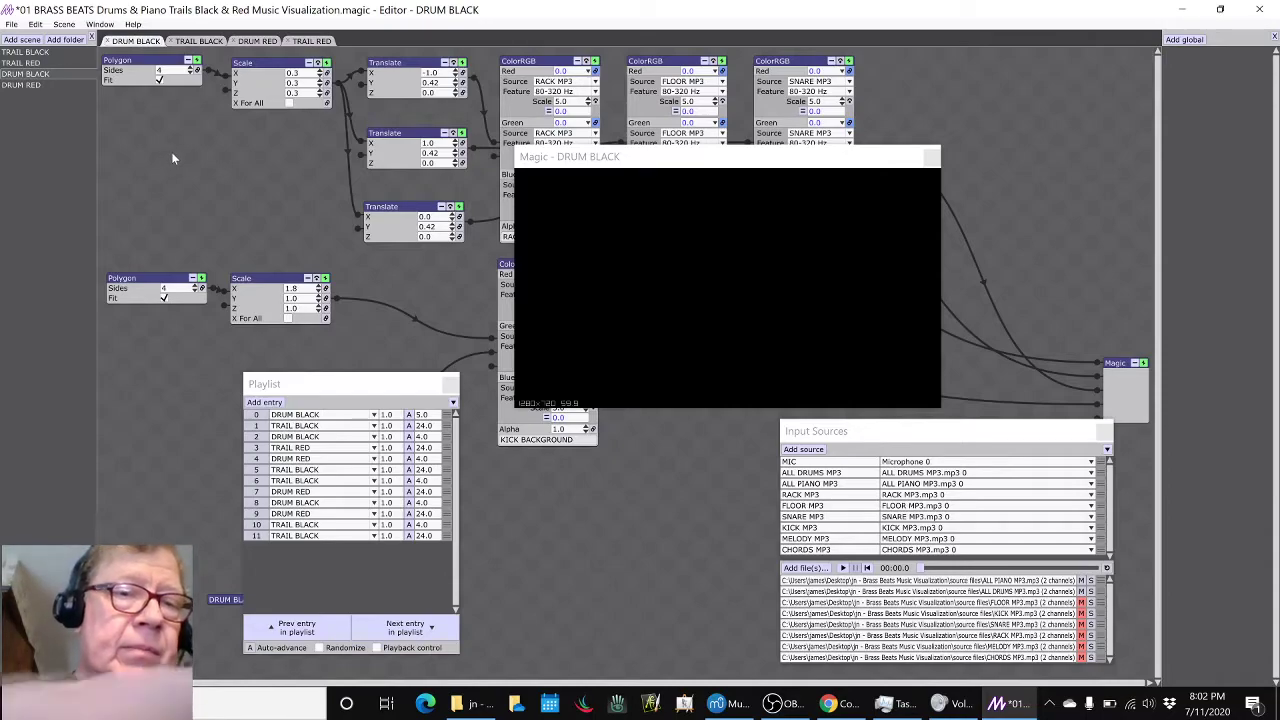
{"action": "key", "text": "space"}
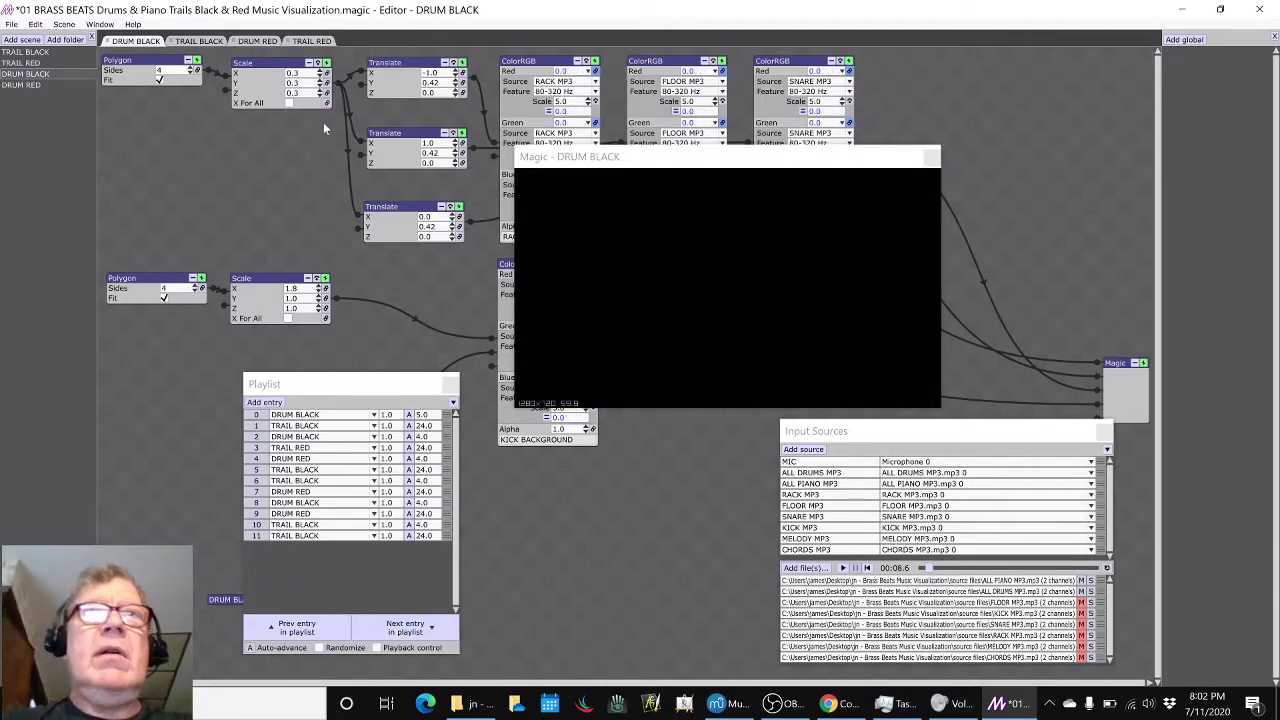
{"action": "left_click_drag", "start_coordinate": [546, 166], "coordinate": [611, 468]}
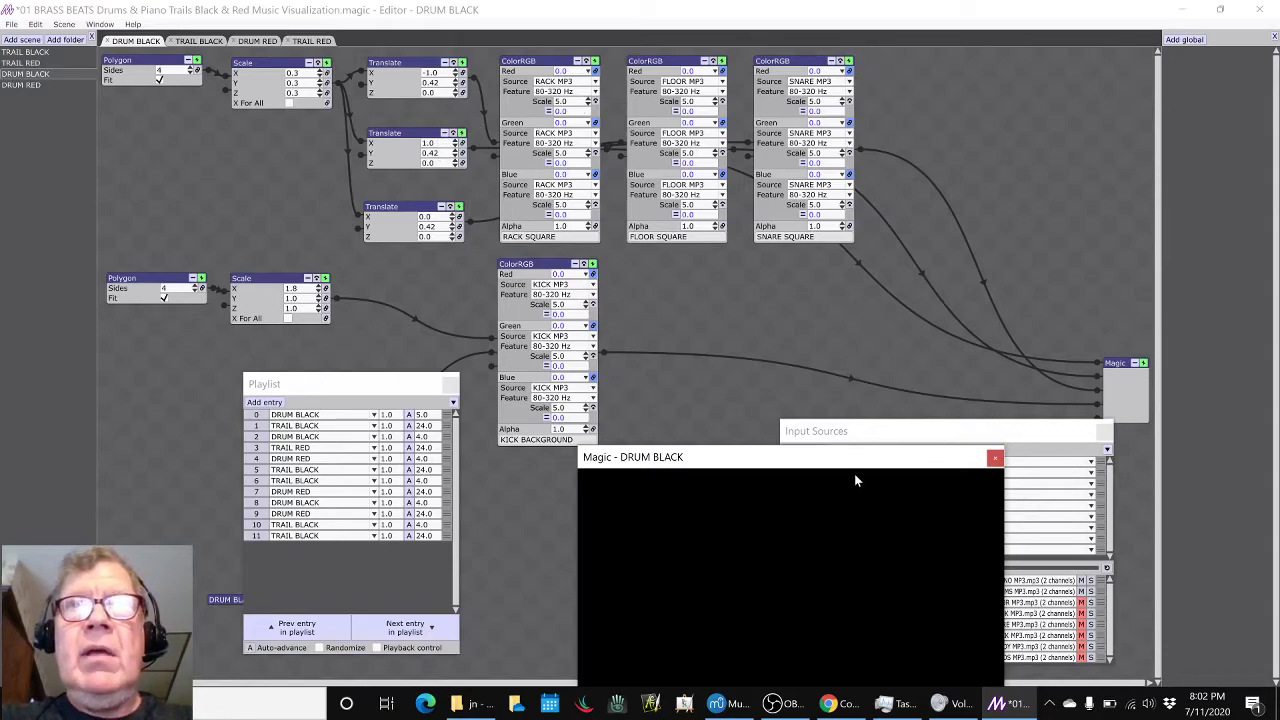
{"action": "left_click_drag", "start_coordinate": [846, 457], "coordinate": [740, 329]}
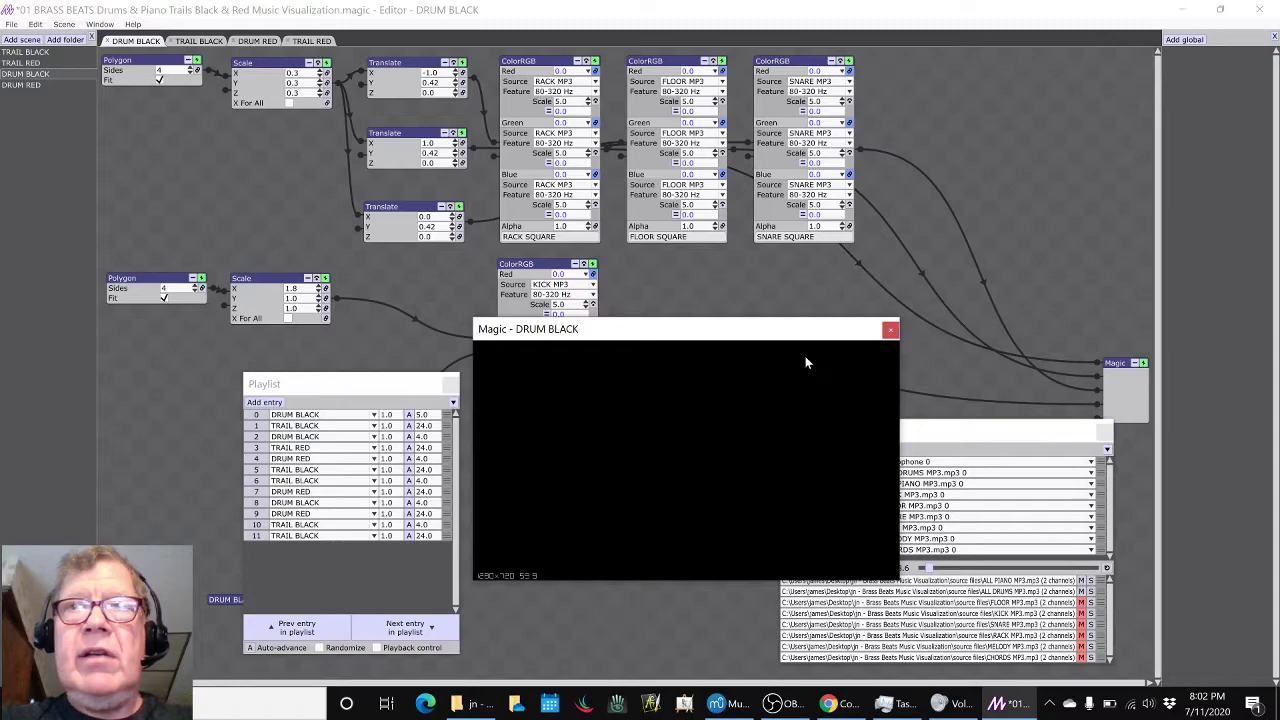
- Raise the 01 BRASS BEATS volume in the Volume Mixer and reposition the DRUM BLACK preview
{"action": "left_click", "coordinate": [1147, 706]}
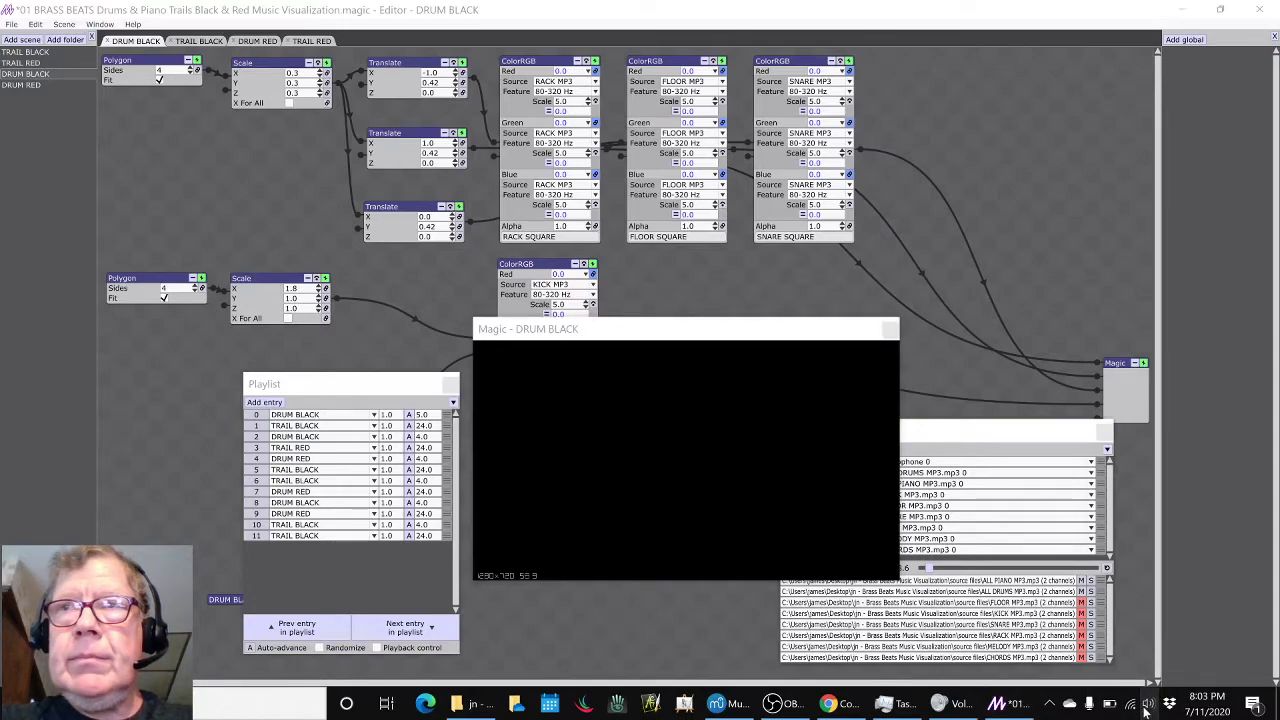
{"action": "right_click", "coordinate": [1147, 706]}
{"action": "left_click", "coordinate": [1160, 609]}
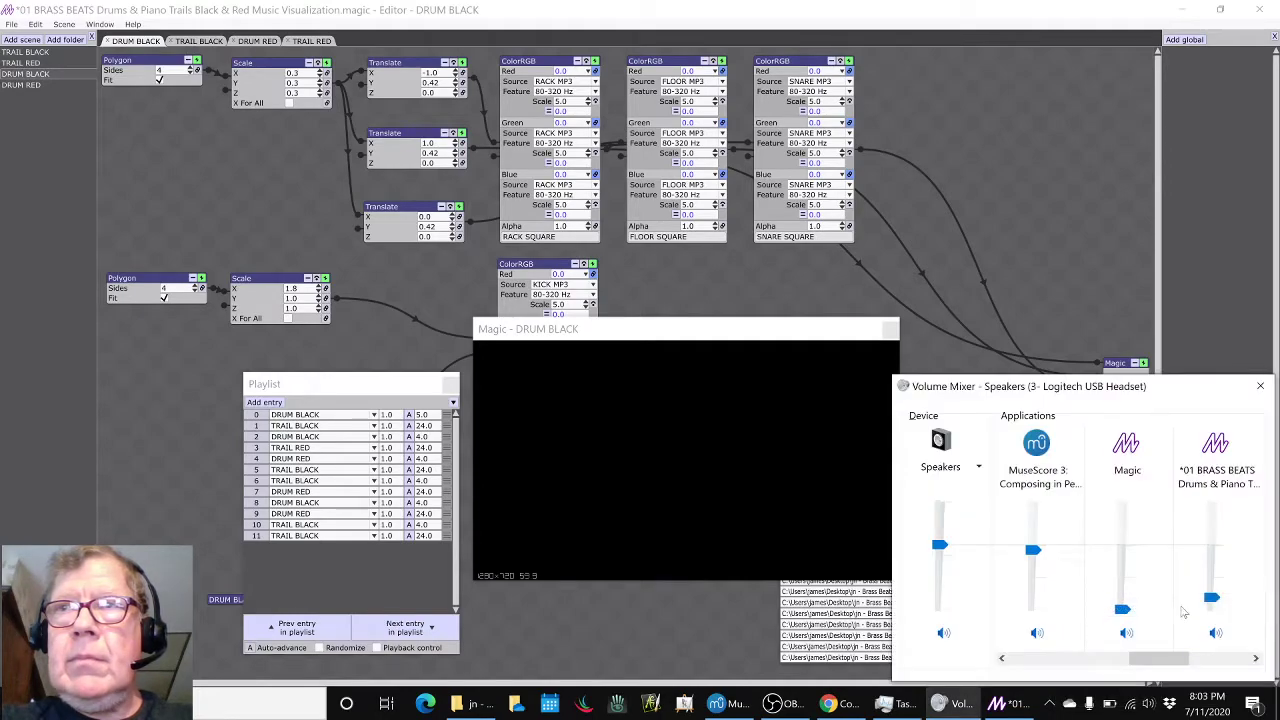
{"action": "left_click_drag", "start_coordinate": [1211, 597], "coordinate": [1211, 587]}
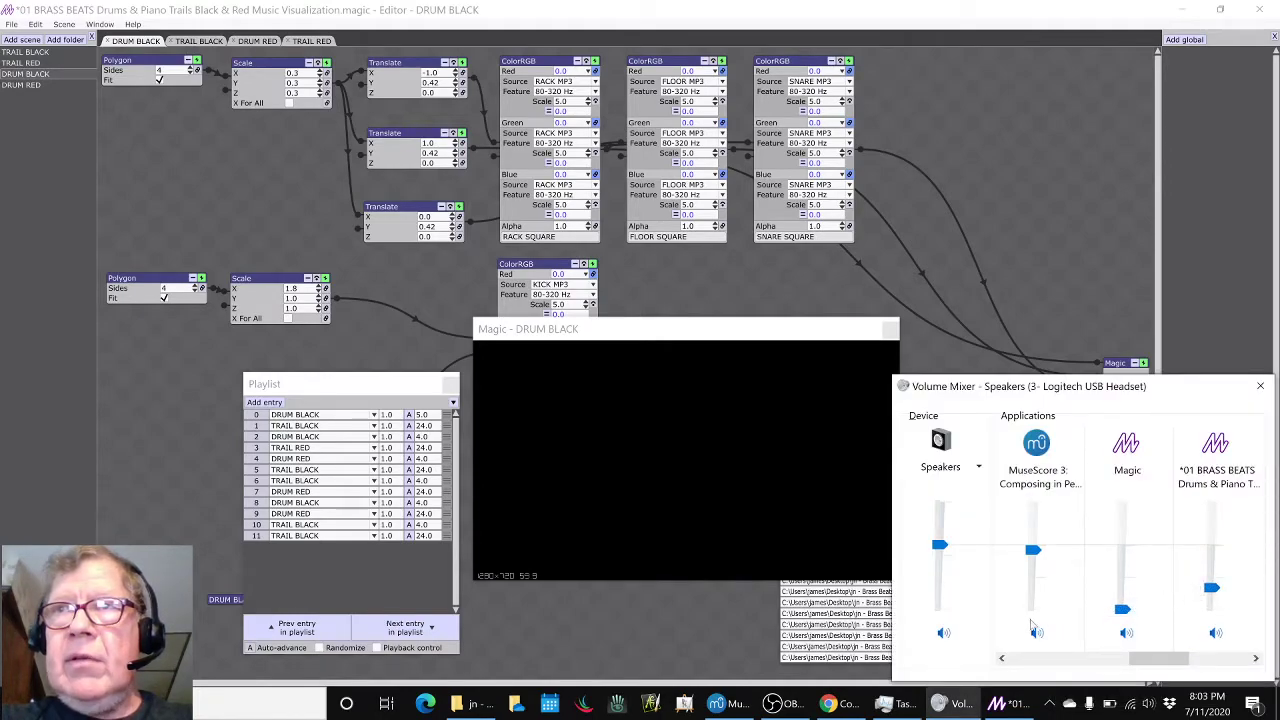
{"action": "left_click", "coordinate": [708, 648]}
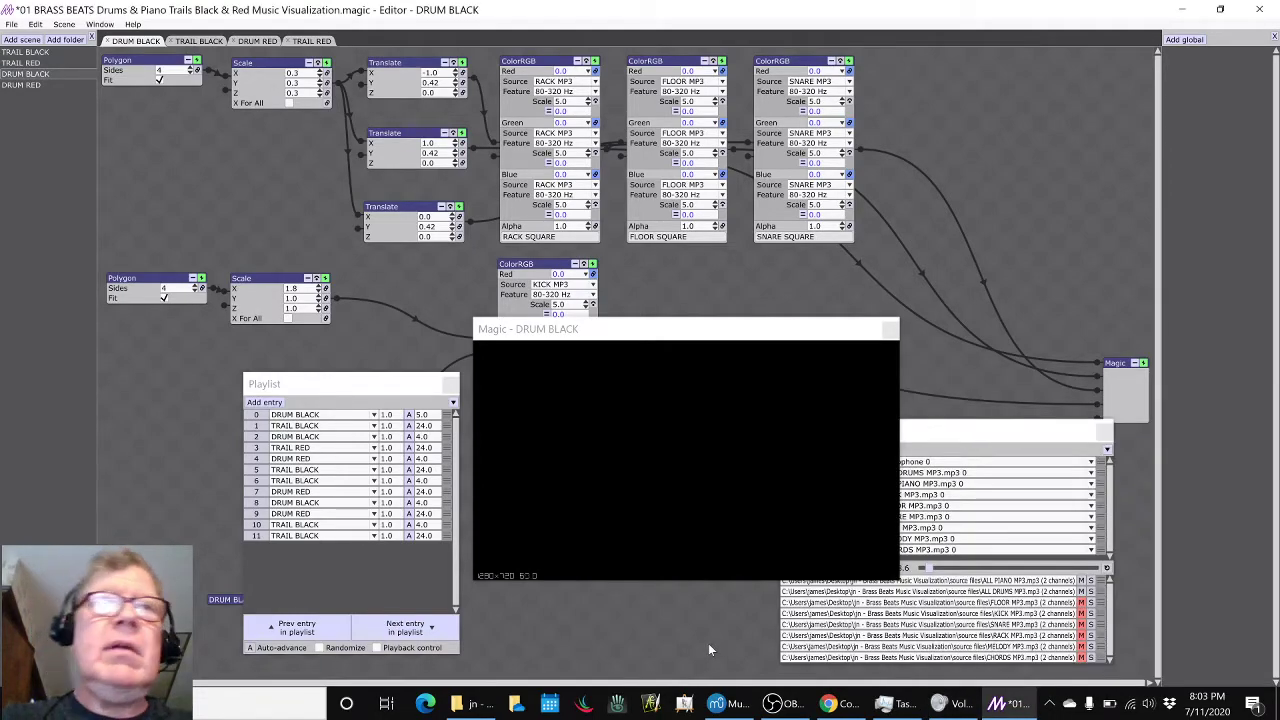
{"action": "left_click_drag", "start_coordinate": [711, 325], "coordinate": [741, 412]}
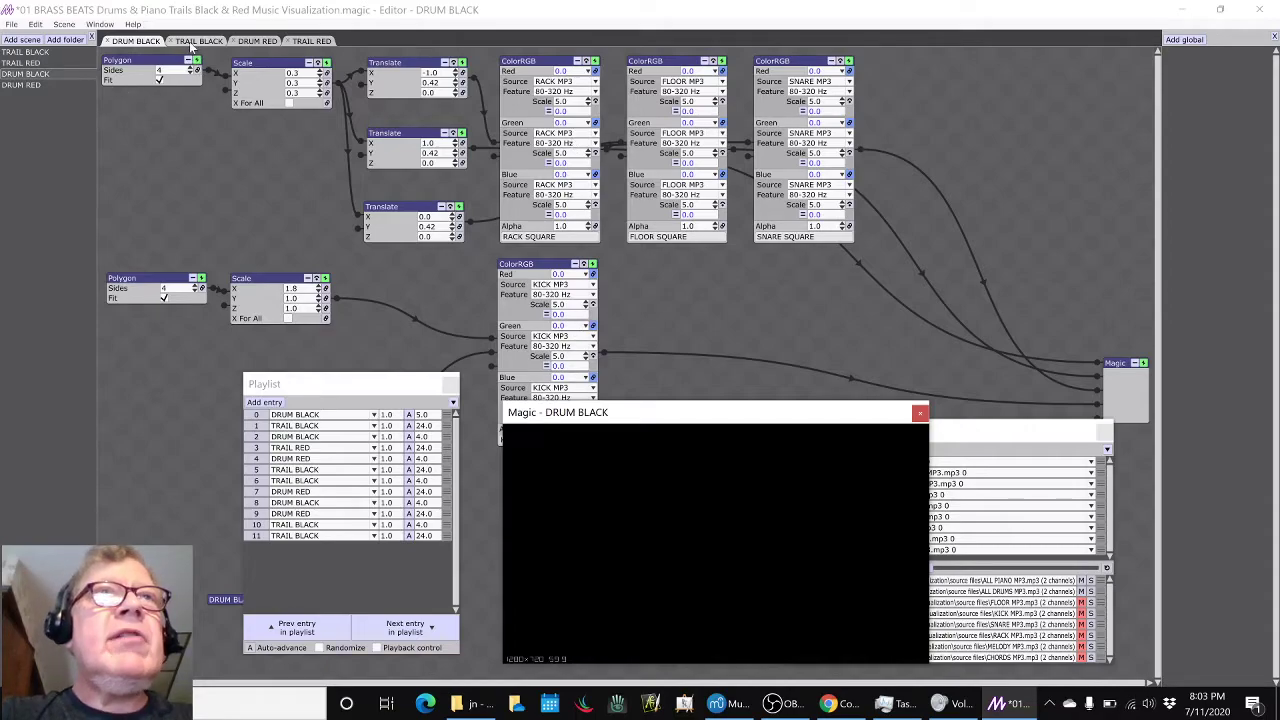
{"action": "left_click", "coordinate": [195, 41]}
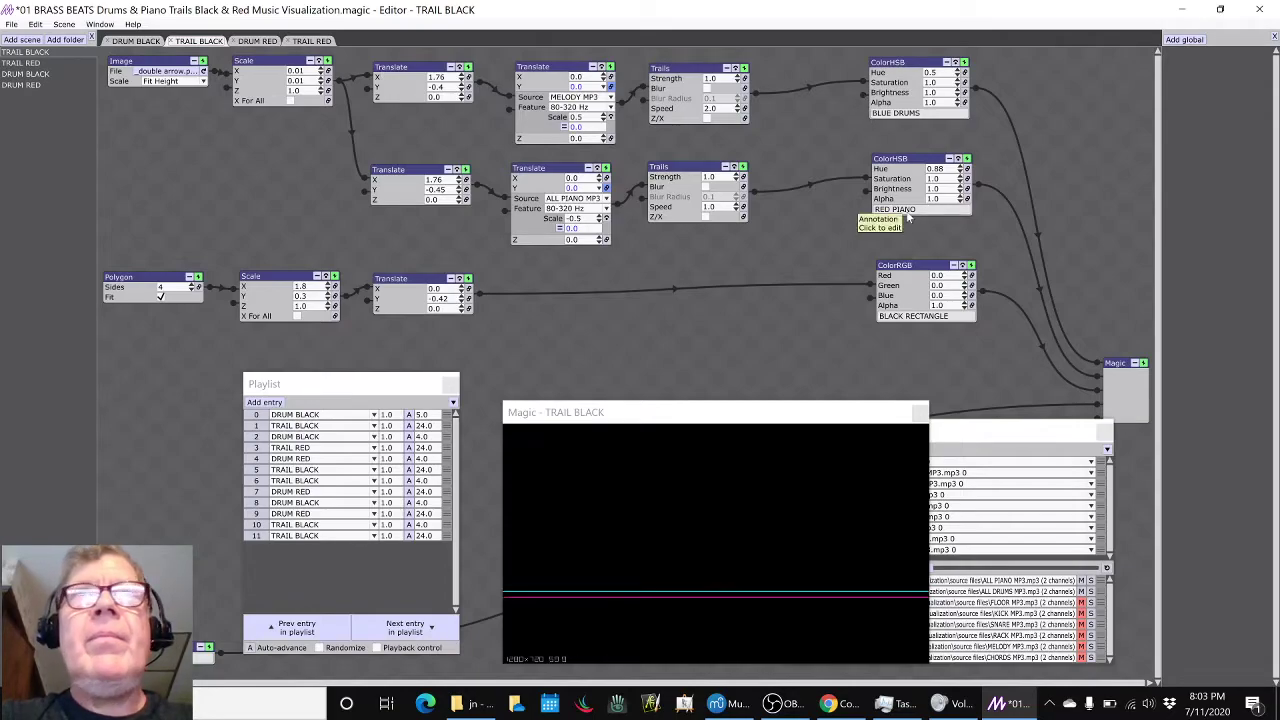
- Retype the TRAIL BLACK blue colour node label from BLUE DRUMS to BLUE MELODY
{"action": "left_click", "coordinate": [893, 113]}
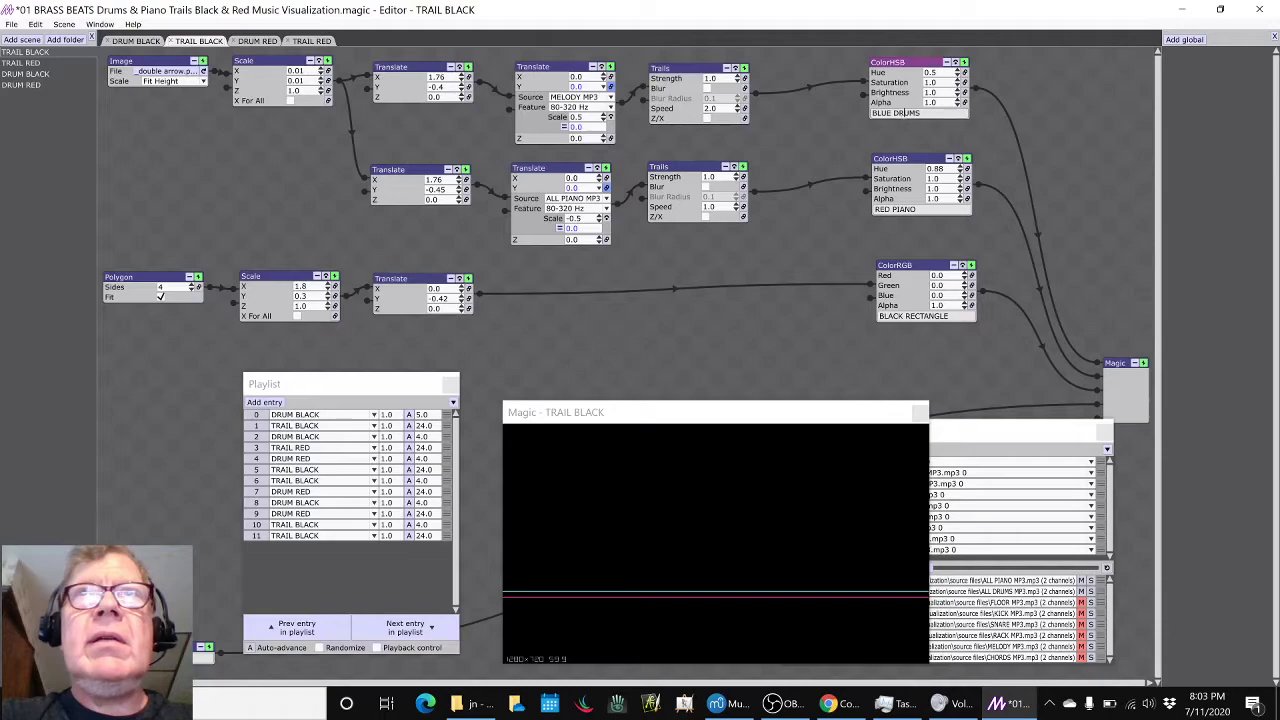
{"action": "type", "text": "MEL"}
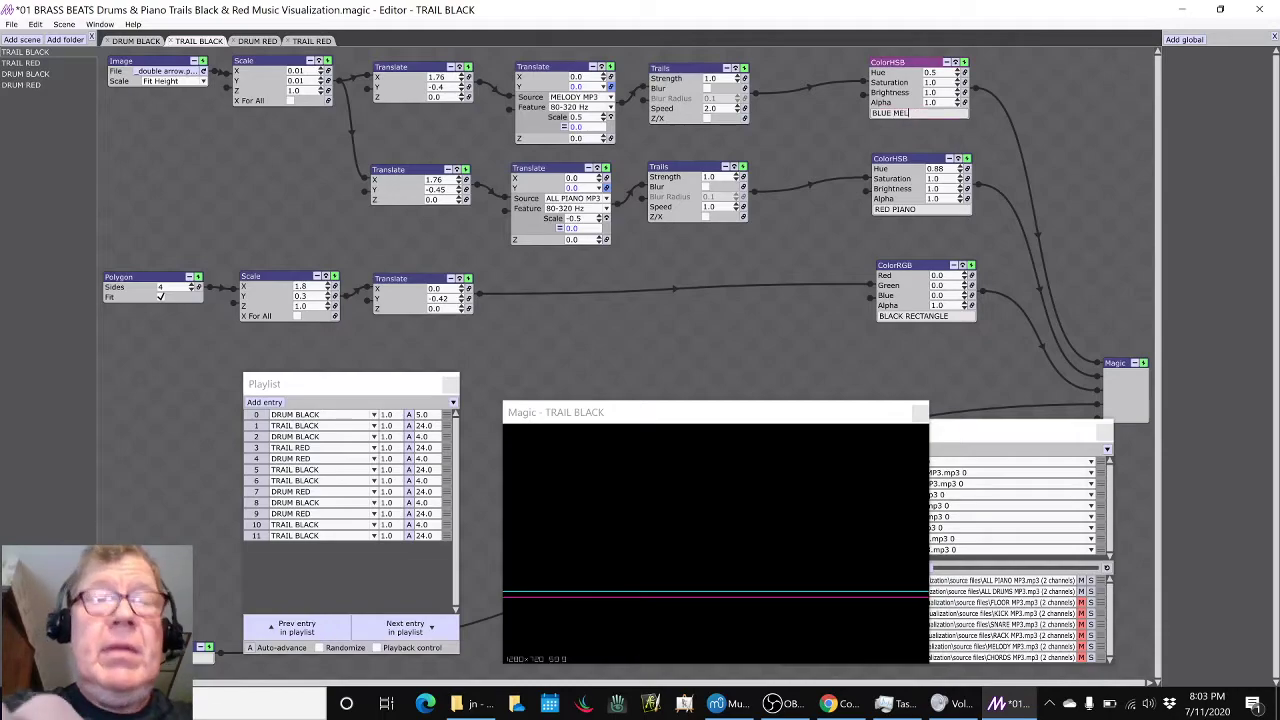
{"action": "type", "text": "ODY"}
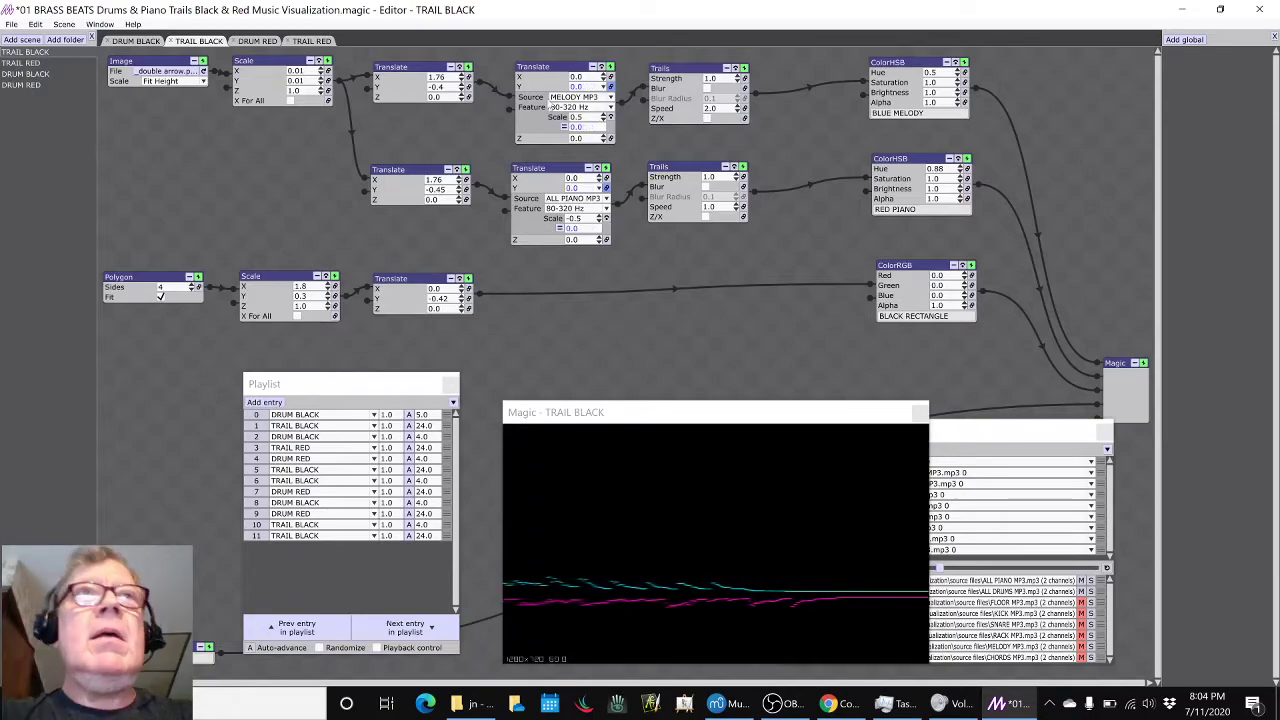
- Look over DRUM RED, then relabel TRAIL RED's top colour node from BLUE DRUMS to BLUE MELODY
{"action": "left_click", "coordinate": [257, 41]}
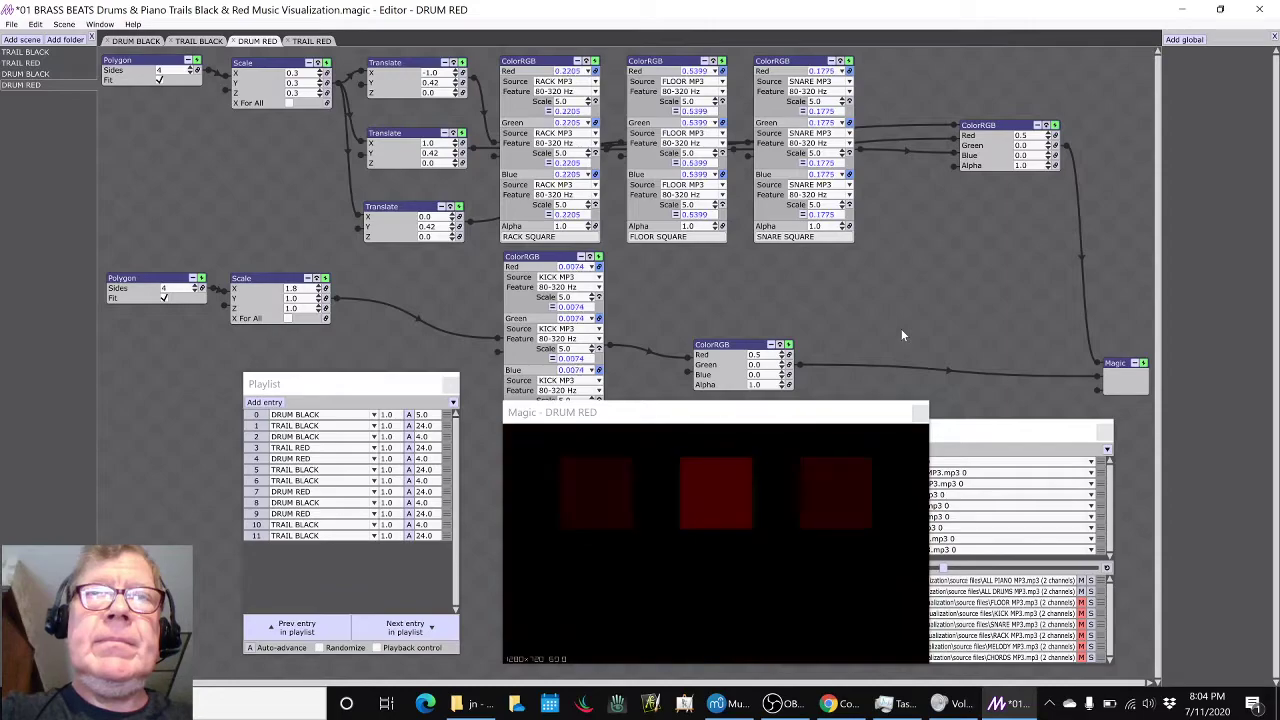
{"action": "left_click", "coordinate": [311, 41]}
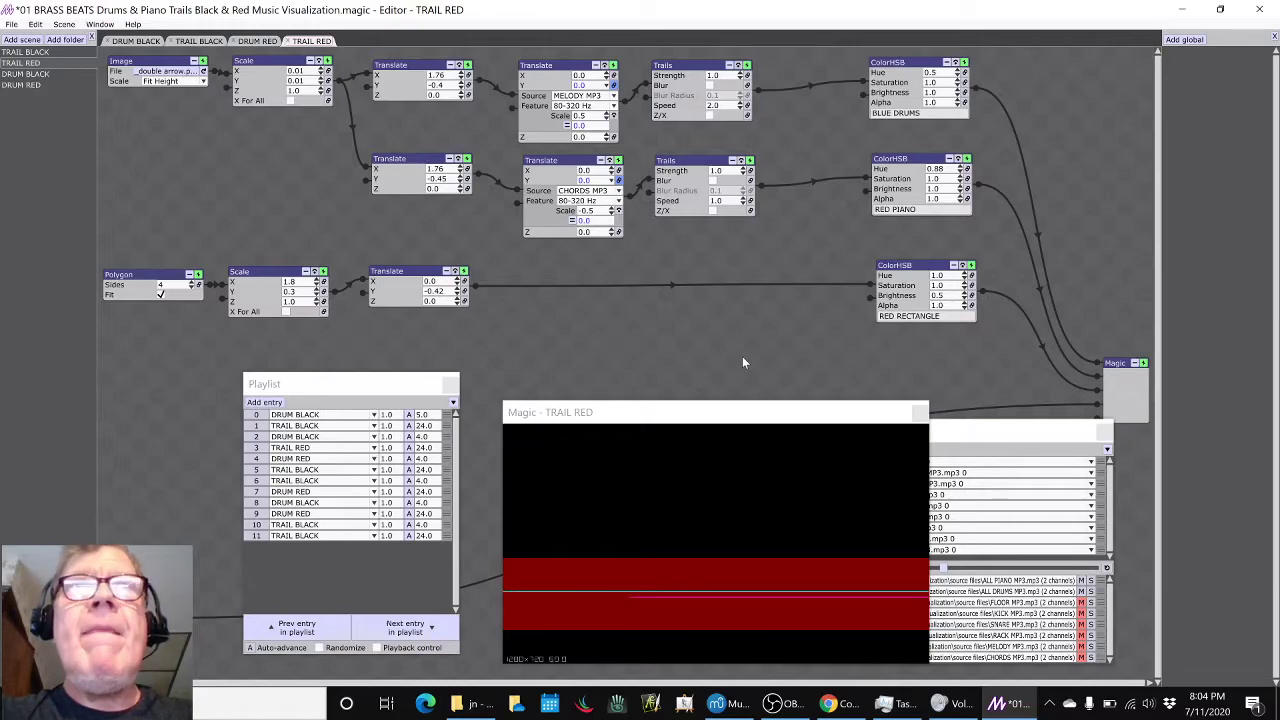
{"action": "left_click", "coordinate": [926, 115]}
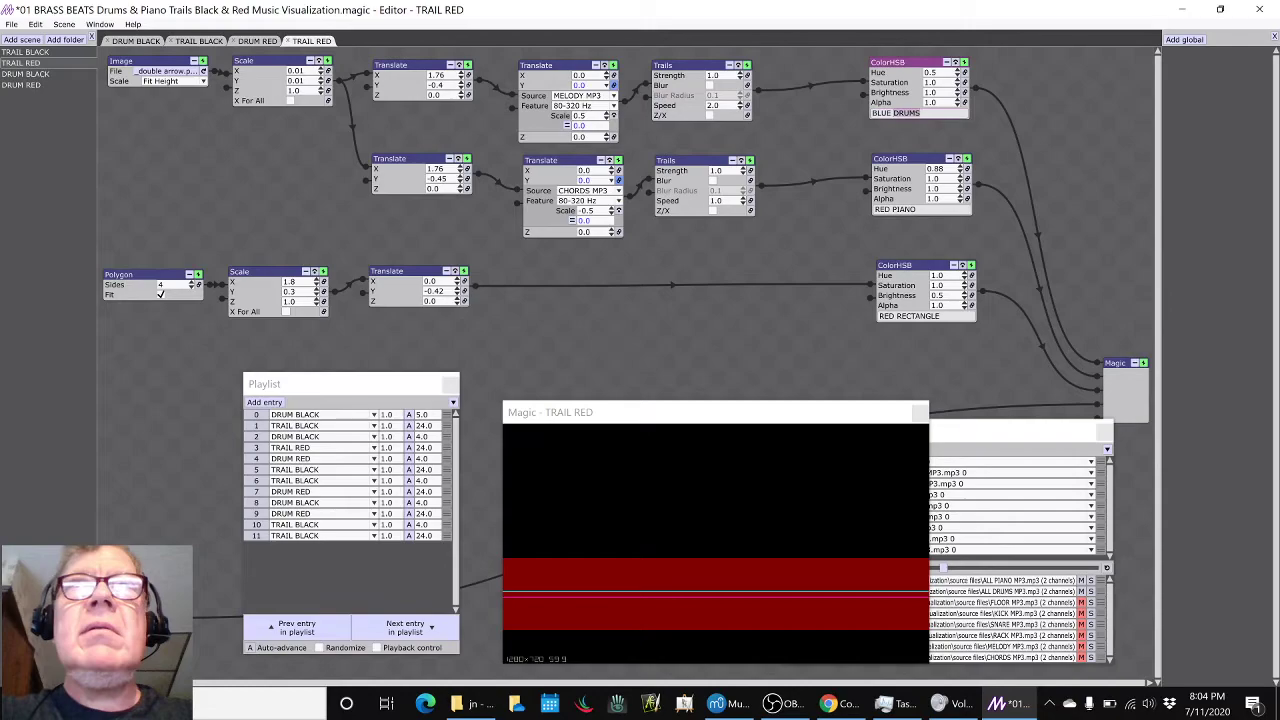
{"action": "type", "text": "MELODY"}
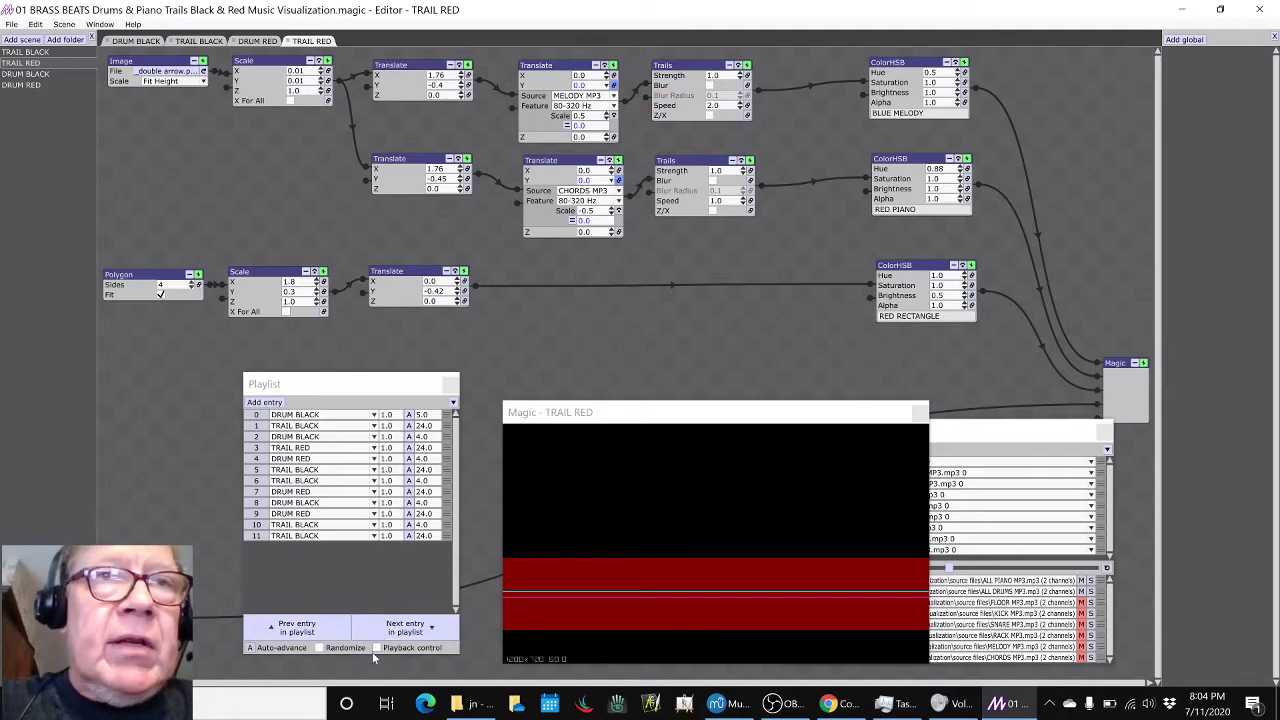
{"action": "left_click", "coordinate": [296, 425]}
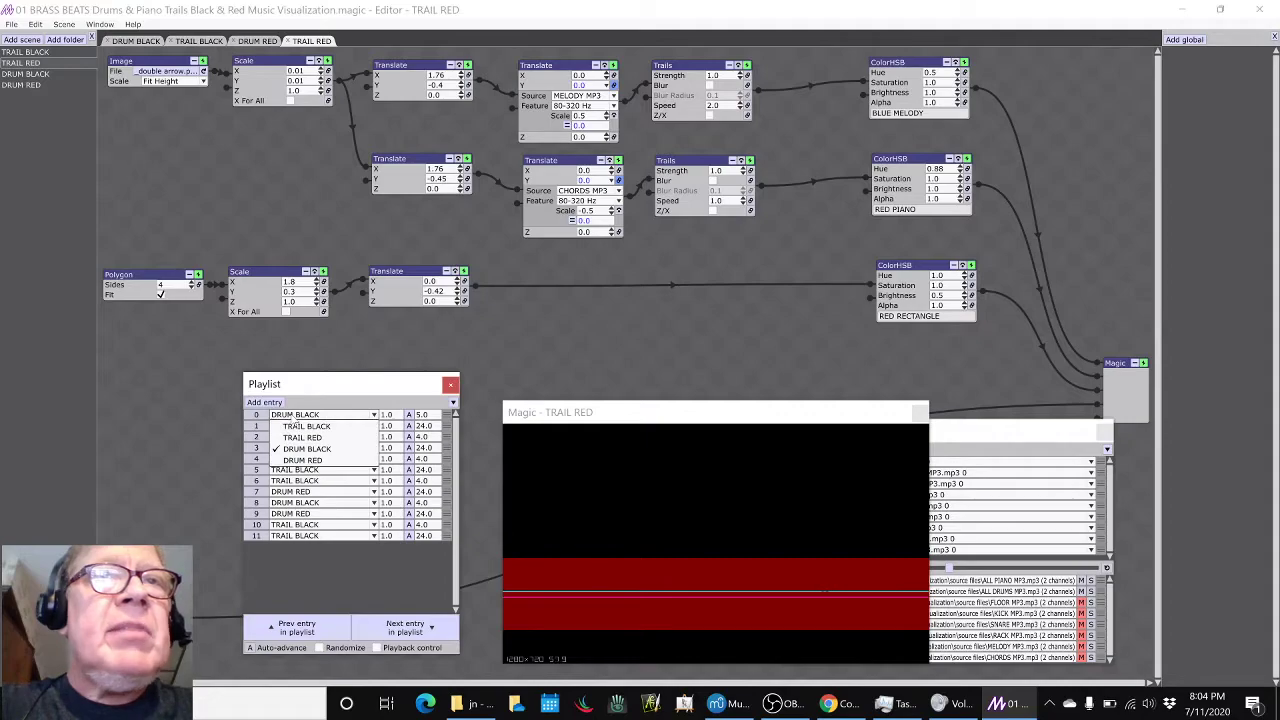
- Review the four scenes and entry 1's transition options, then enable Playback control in the Playlist
{"action": "left_click", "coordinate": [256, 420]}
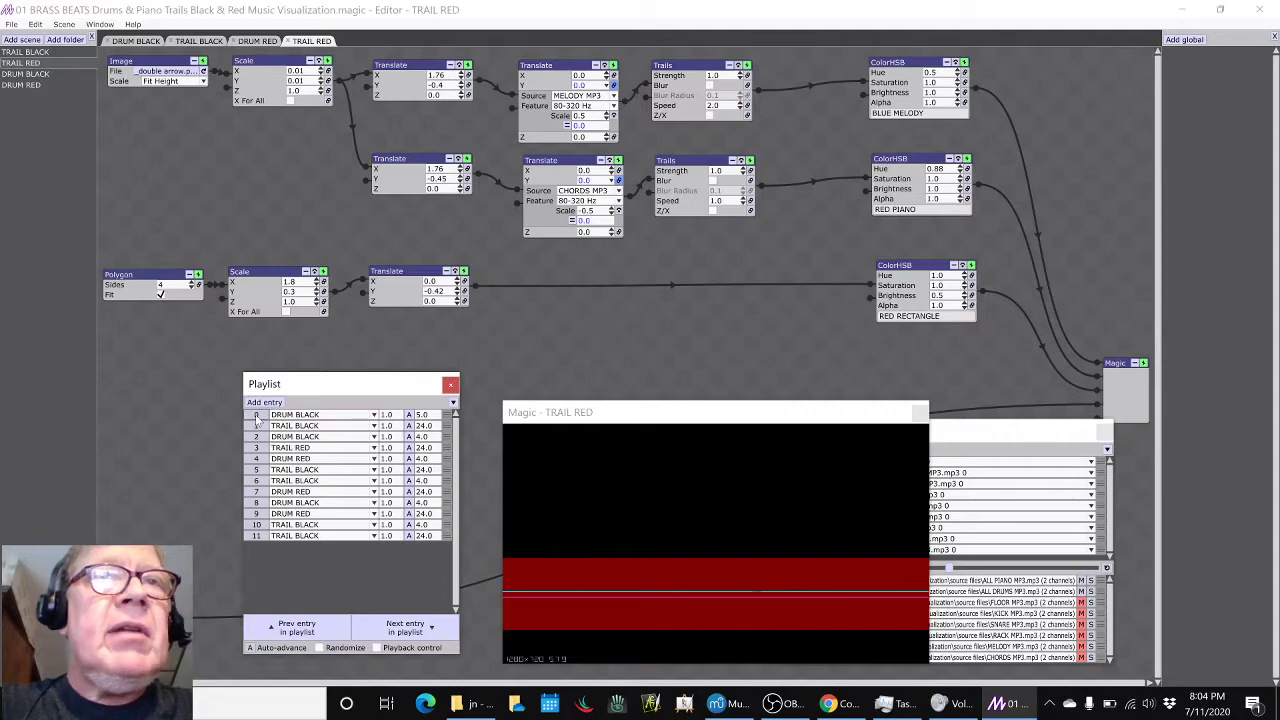
{"action": "left_click", "coordinate": [135, 40]}
{"action": "left_click", "coordinate": [198, 41]}
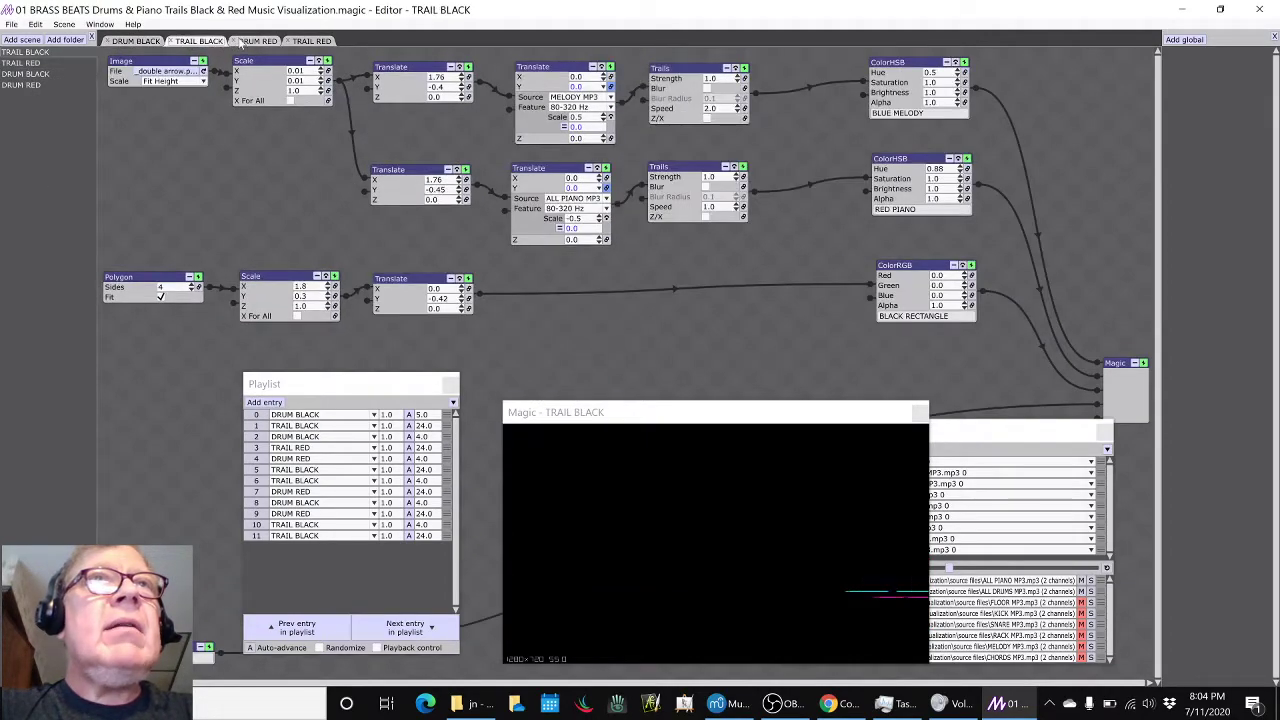
{"action": "left_click", "coordinate": [257, 41]}
{"action": "left_click", "coordinate": [310, 41]}
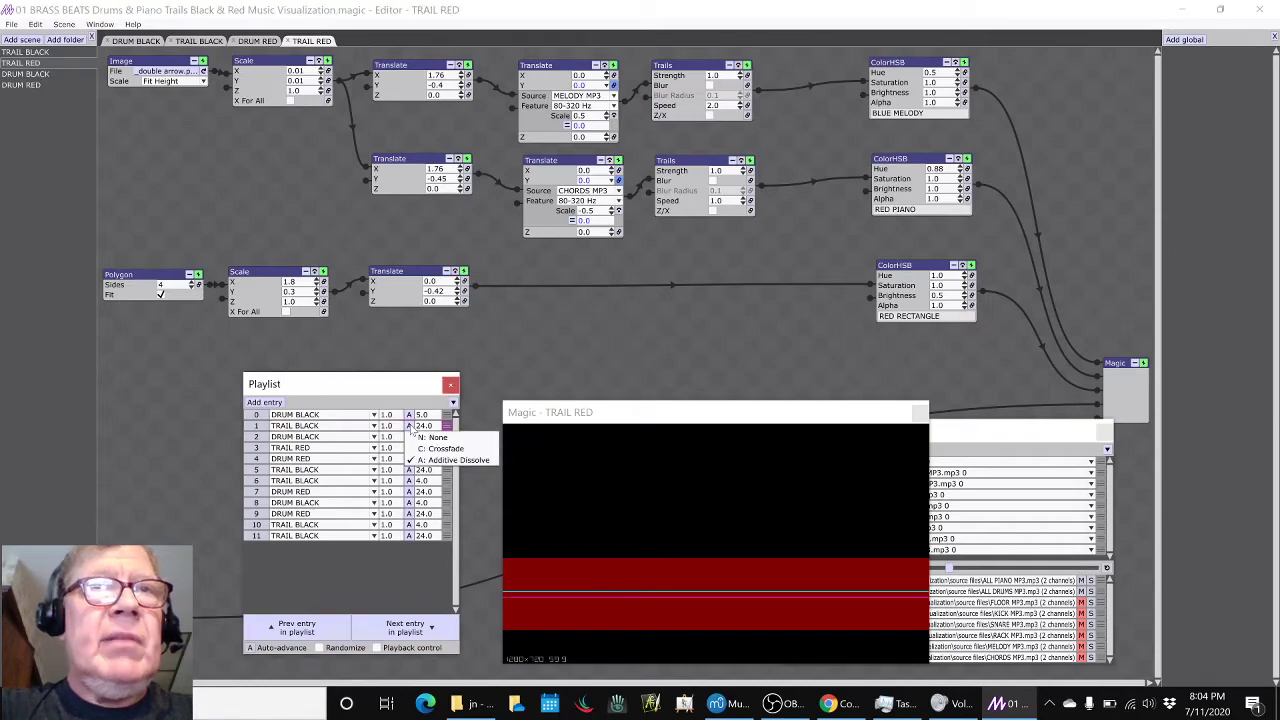
{"action": "left_click", "coordinate": [387, 427]}
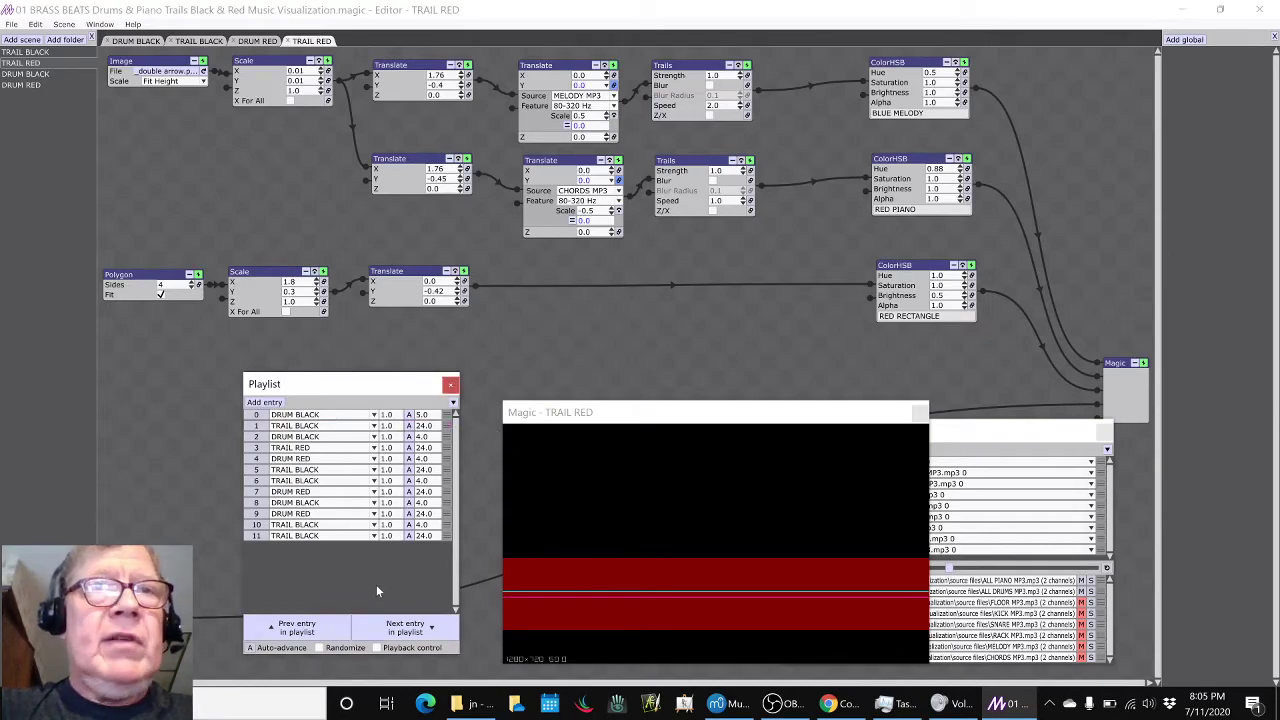
{"action": "left_click", "coordinate": [377, 649]}
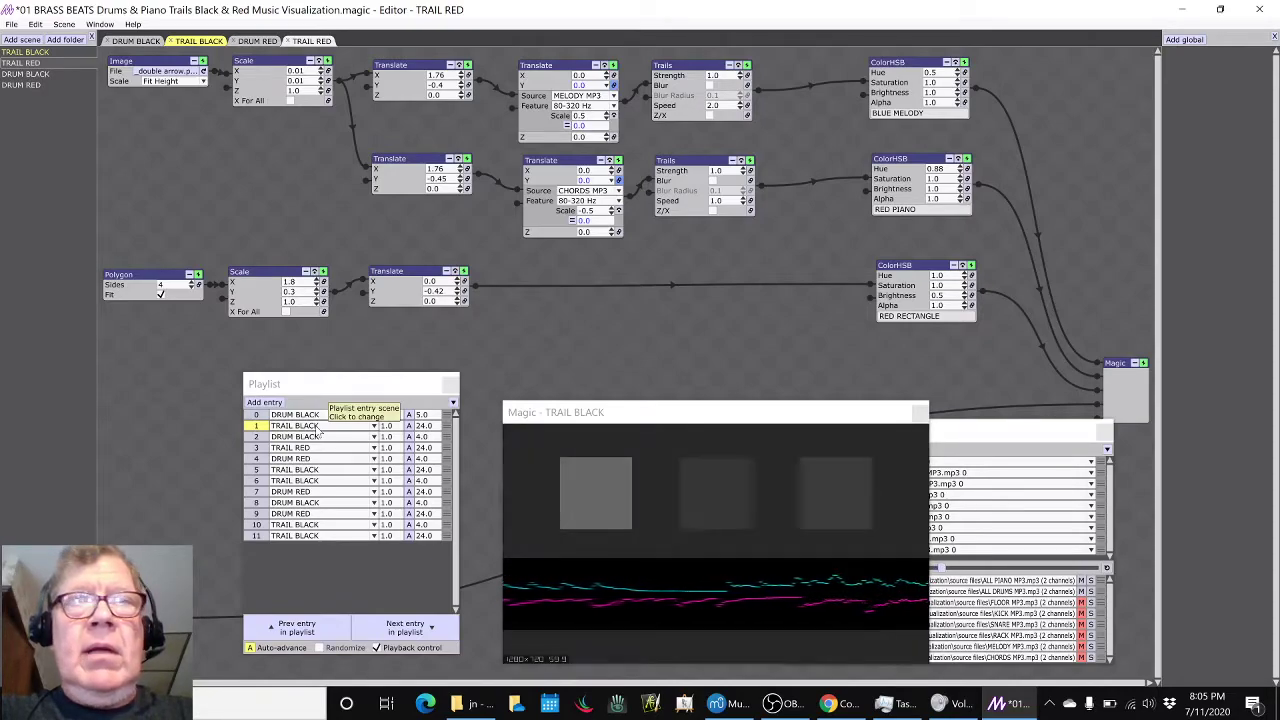
- Drag the playing preview window up and left while the playlist advances to TRAIL RED
{"action": "left_click_drag", "start_coordinate": [658, 419], "coordinate": [626, 242]}
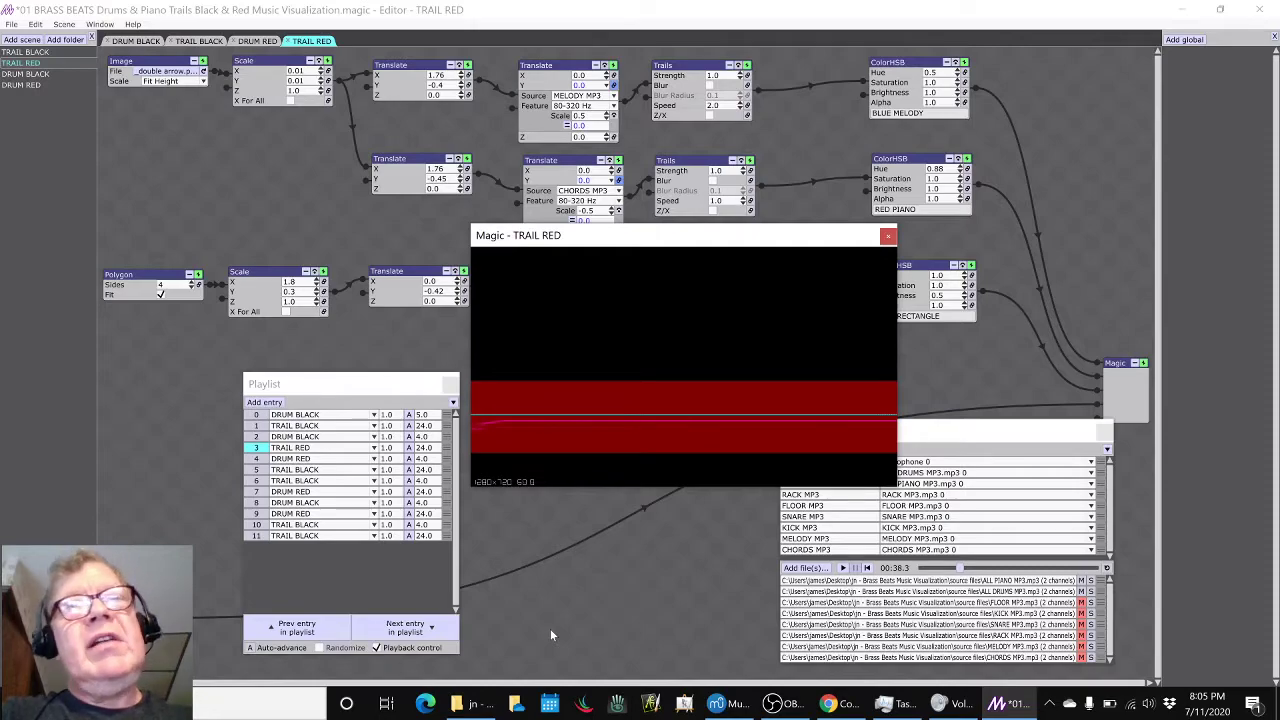
- In the session notes, bold the 'try scene sequencing in visualization' idea in cell B15
{"action": "key", "text": "alt+Tab"}
{"action": "key", "text": "alt+Tab"}
{"action": "key", "text": "alt+Tab"}
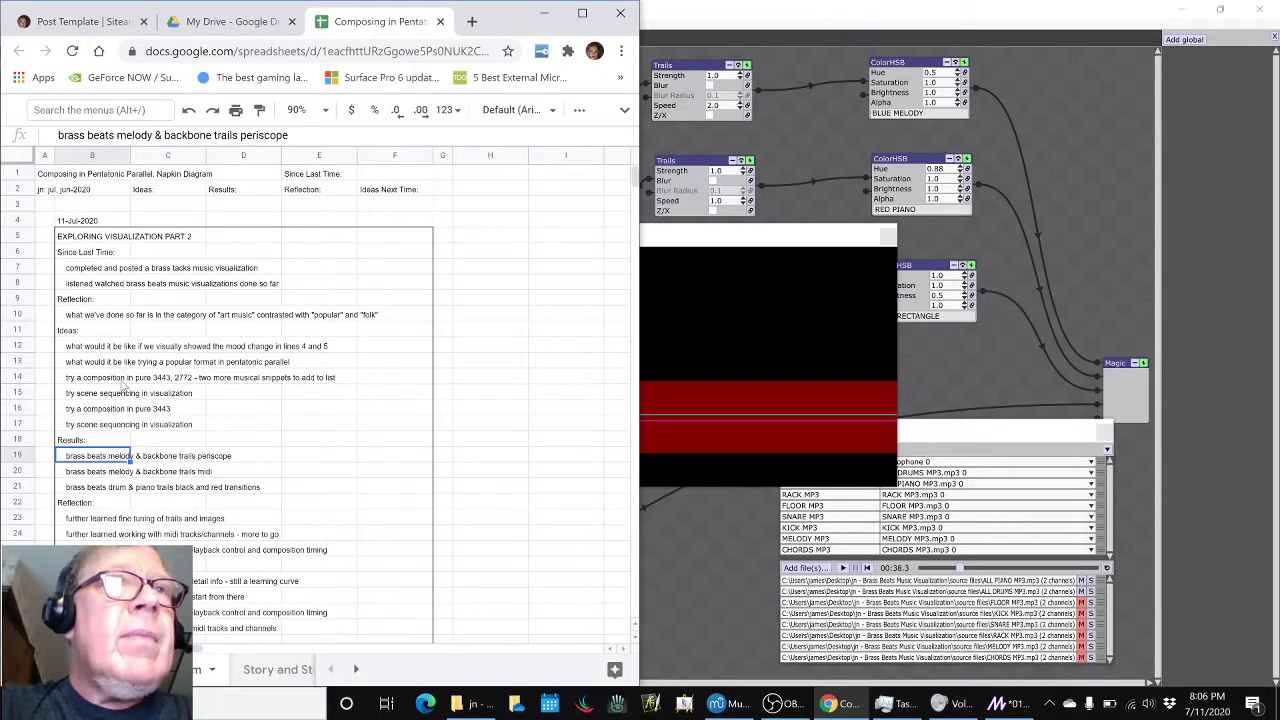
{"action": "left_click", "coordinate": [121, 393]}
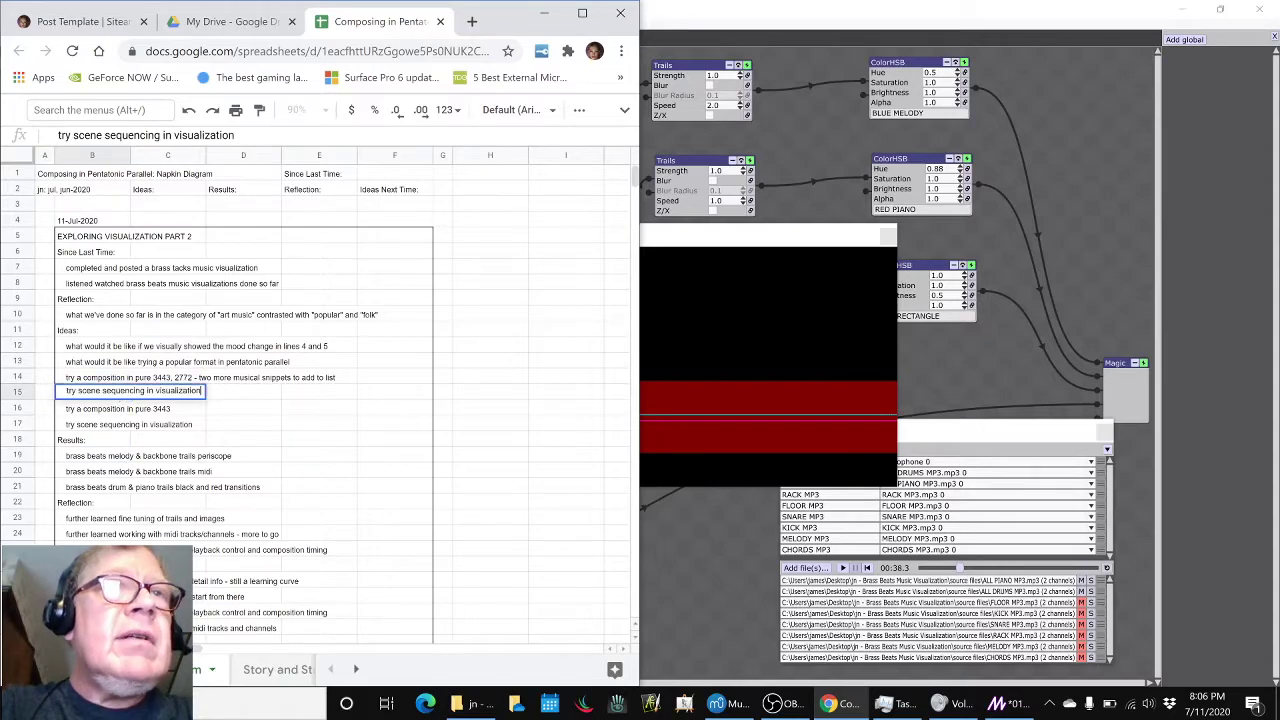
{"action": "left_click", "coordinate": [218, 398]}
{"action": "left_click", "coordinate": [160, 396]}
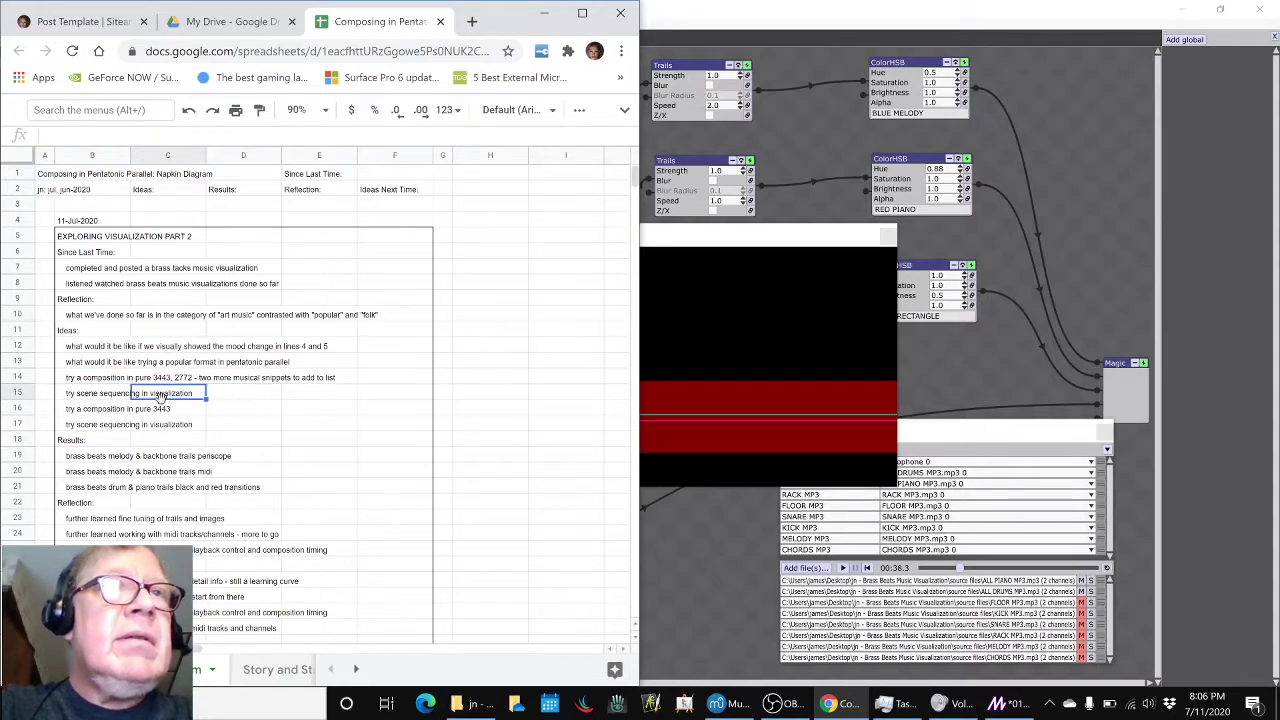
{"action": "left_click", "coordinate": [86, 393]}
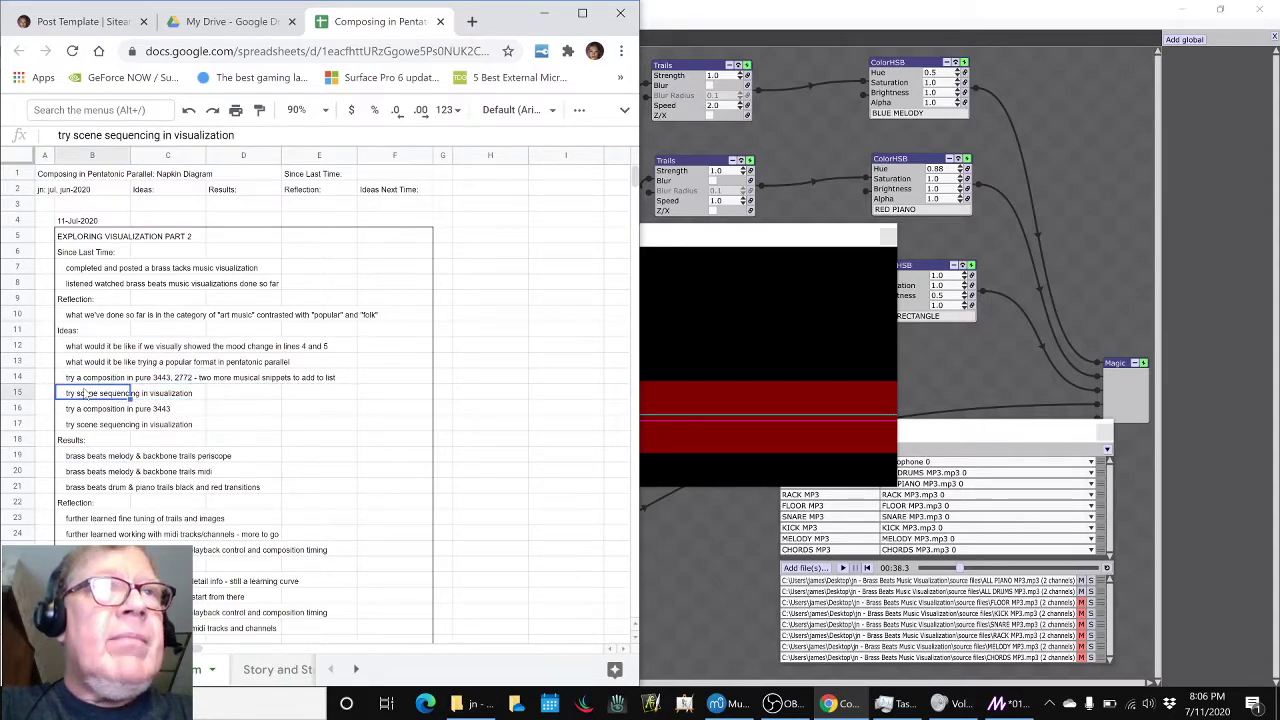
{"action": "key", "text": "ctrl+b"}
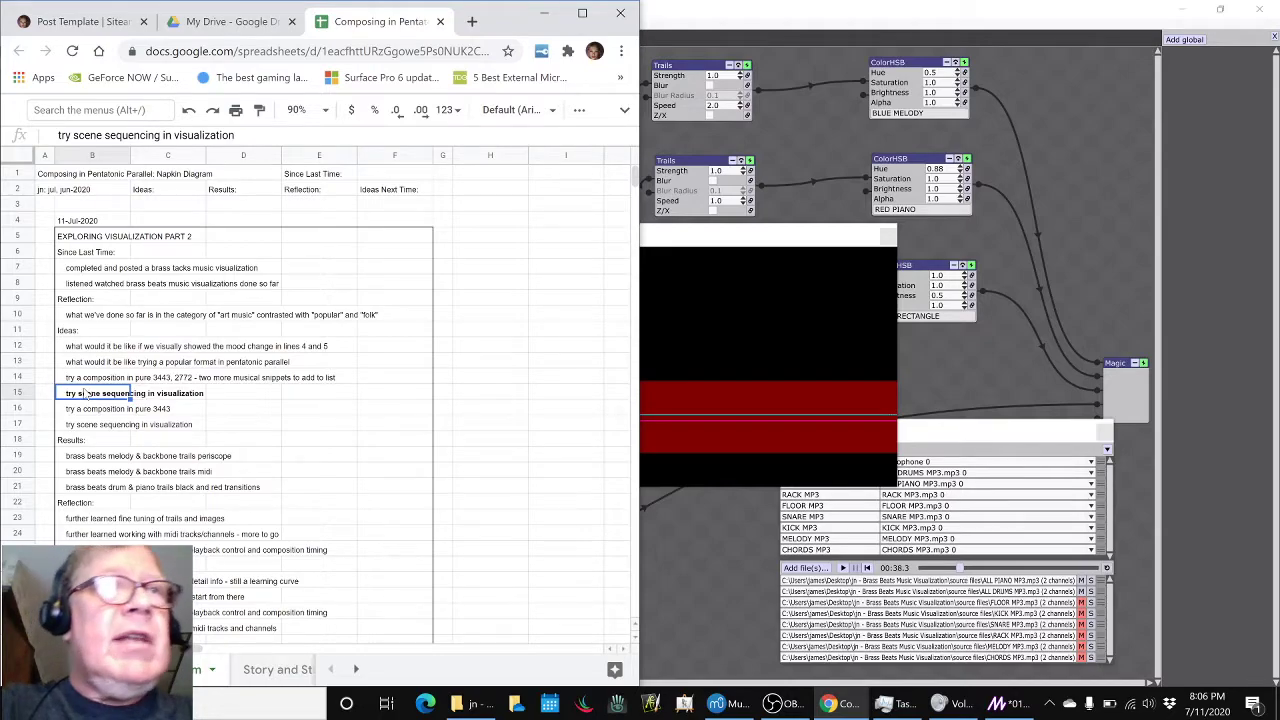
- Go over the fine tuning, MIDI tracks and playlist window reflections in B23–B25
{"action": "scroll", "coordinate": [86, 393], "scroll_direction": "down", "scroll_amount": 2}
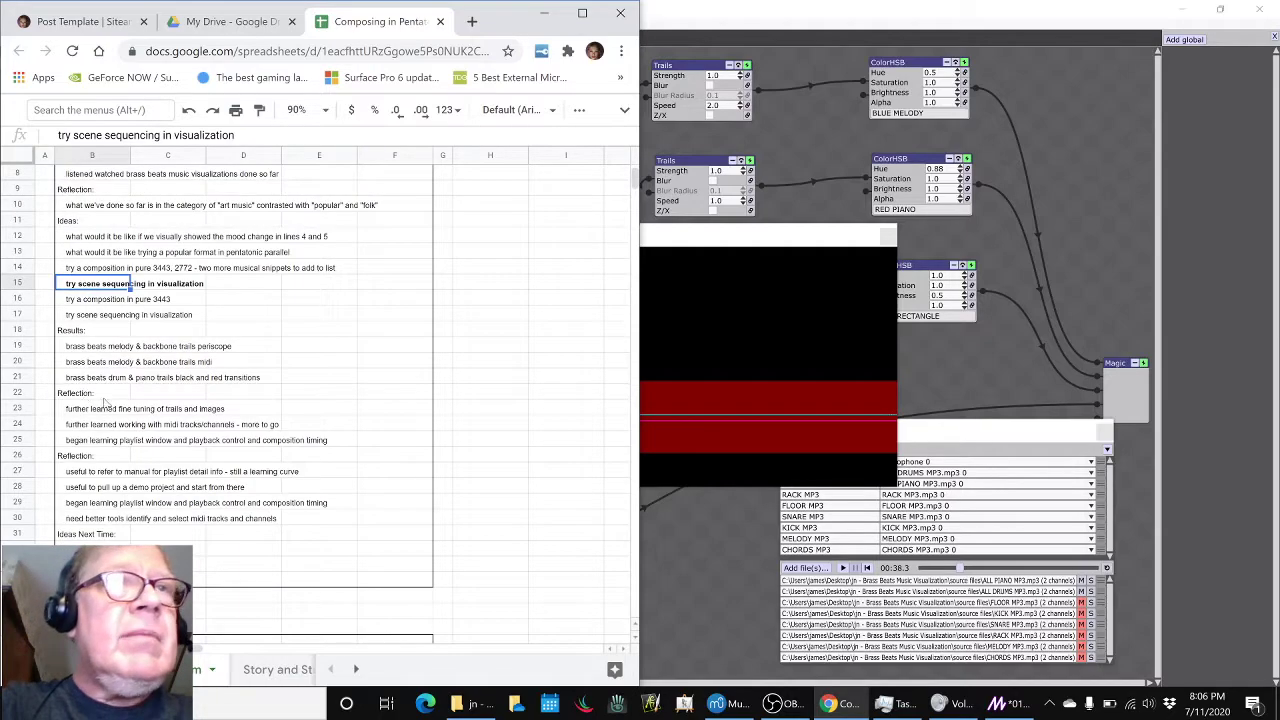
{"action": "left_click", "coordinate": [79, 410]}
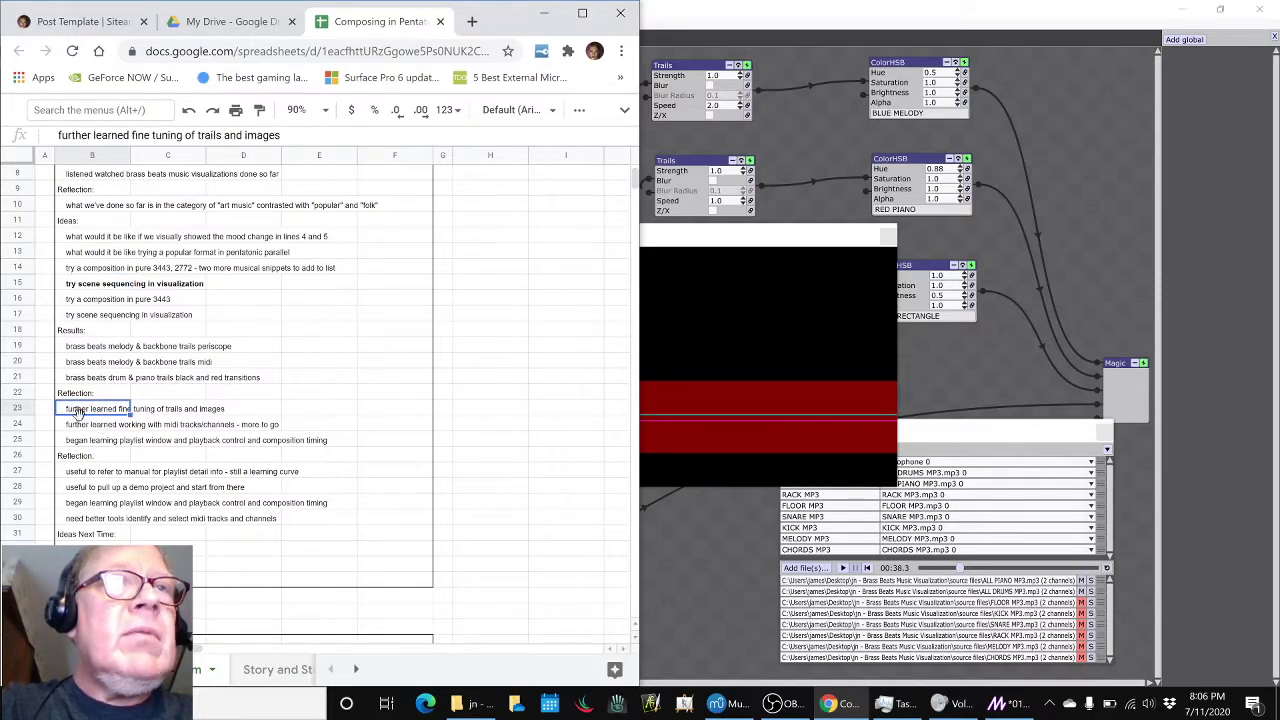
{"action": "left_click", "coordinate": [79, 429]}
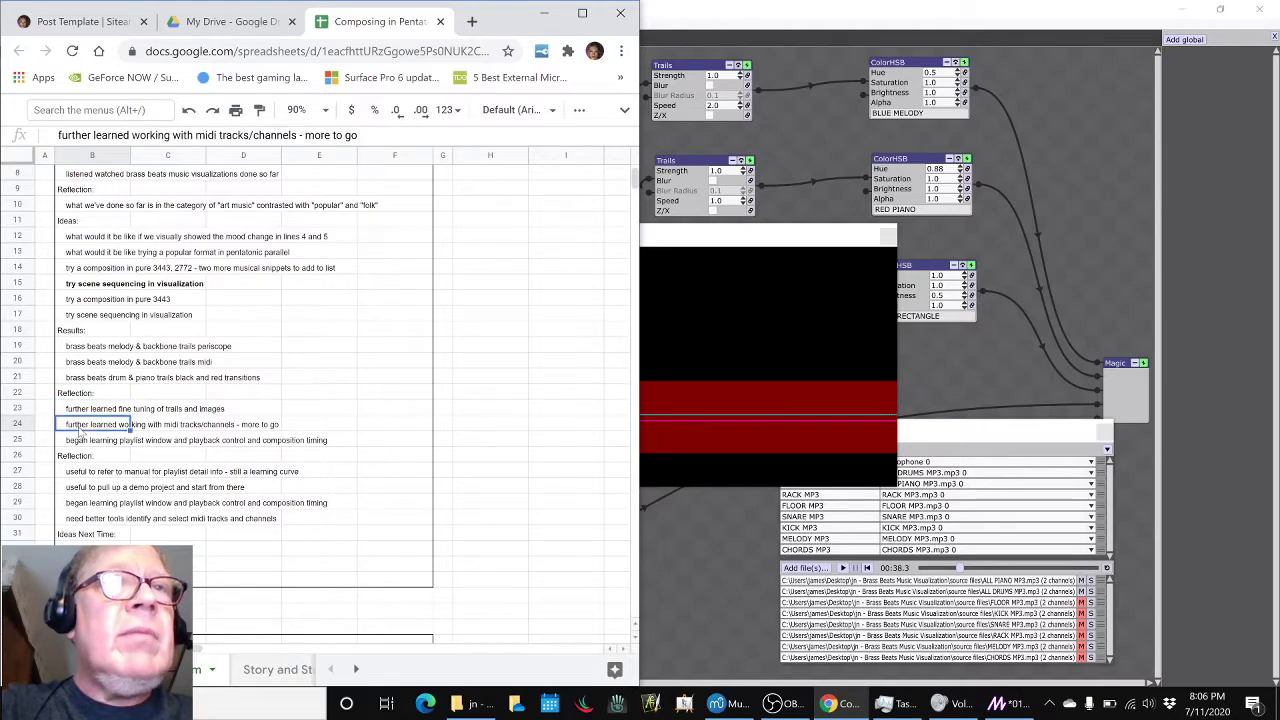
{"action": "left_click", "coordinate": [76, 441]}
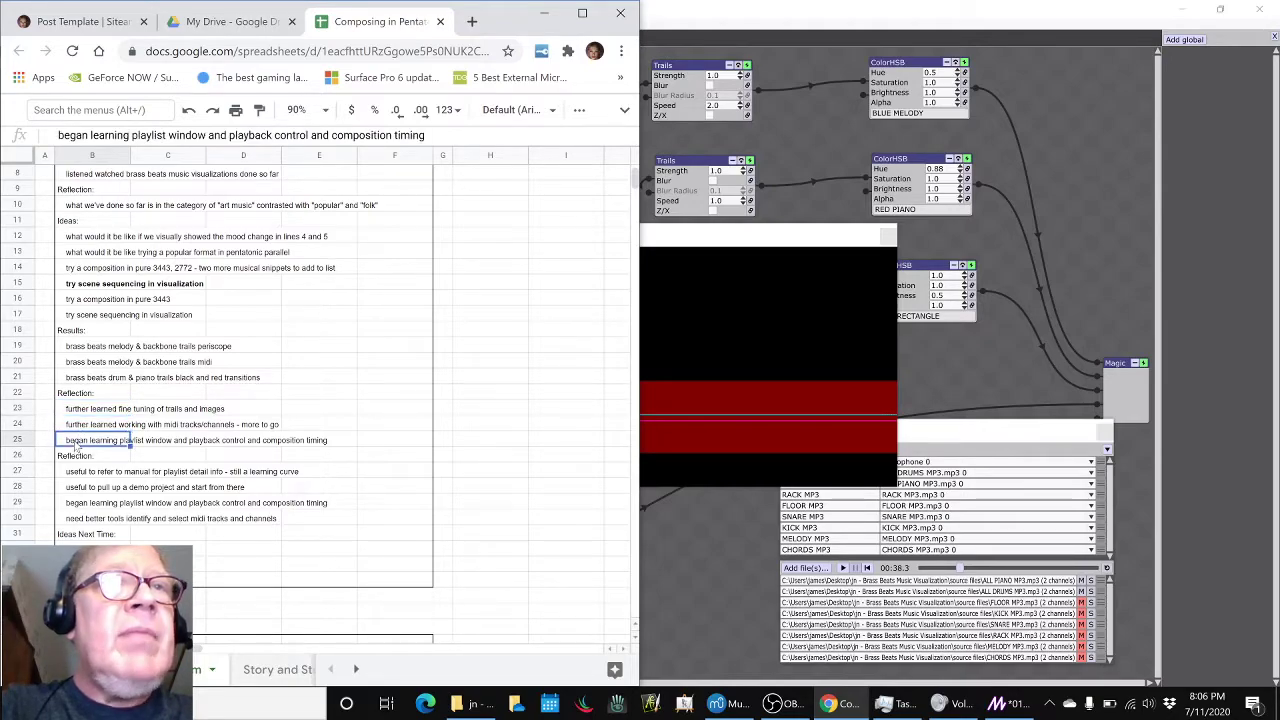
- Check the EXPLORING VISUALIZATION PART 2 heading and the B32–B33 ideas, then return to Magic
{"action": "scroll", "coordinate": [76, 447], "scroll_direction": "up", "scroll_amount": 3}
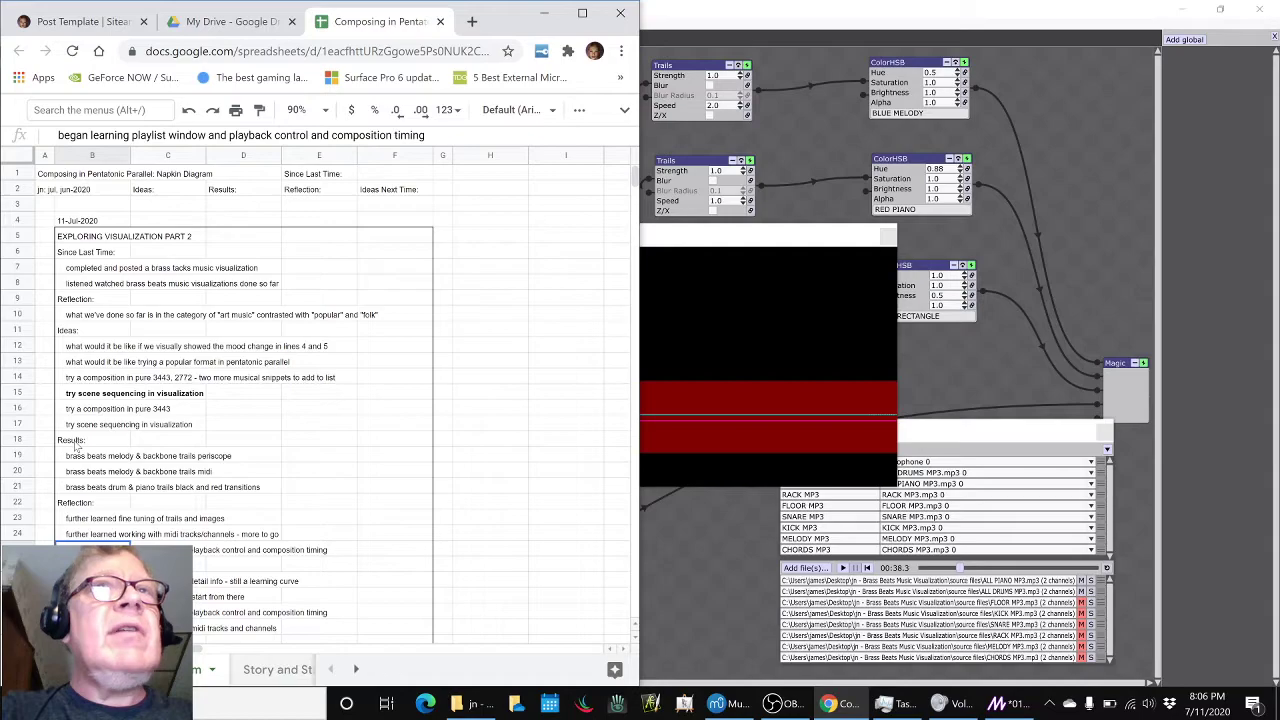
{"action": "left_click", "coordinate": [77, 240]}
{"action": "scroll", "coordinate": [161, 470], "scroll_direction": "down", "scroll_amount": 5}
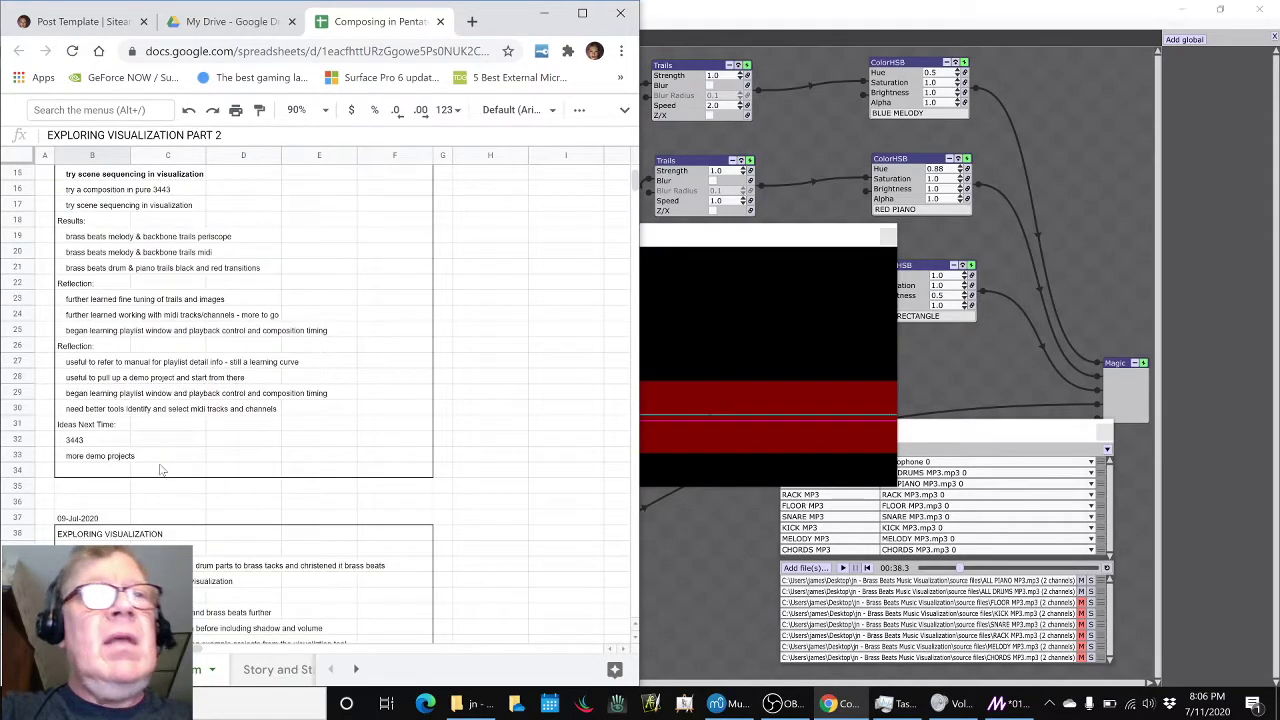
{"action": "left_click", "coordinate": [106, 446]}
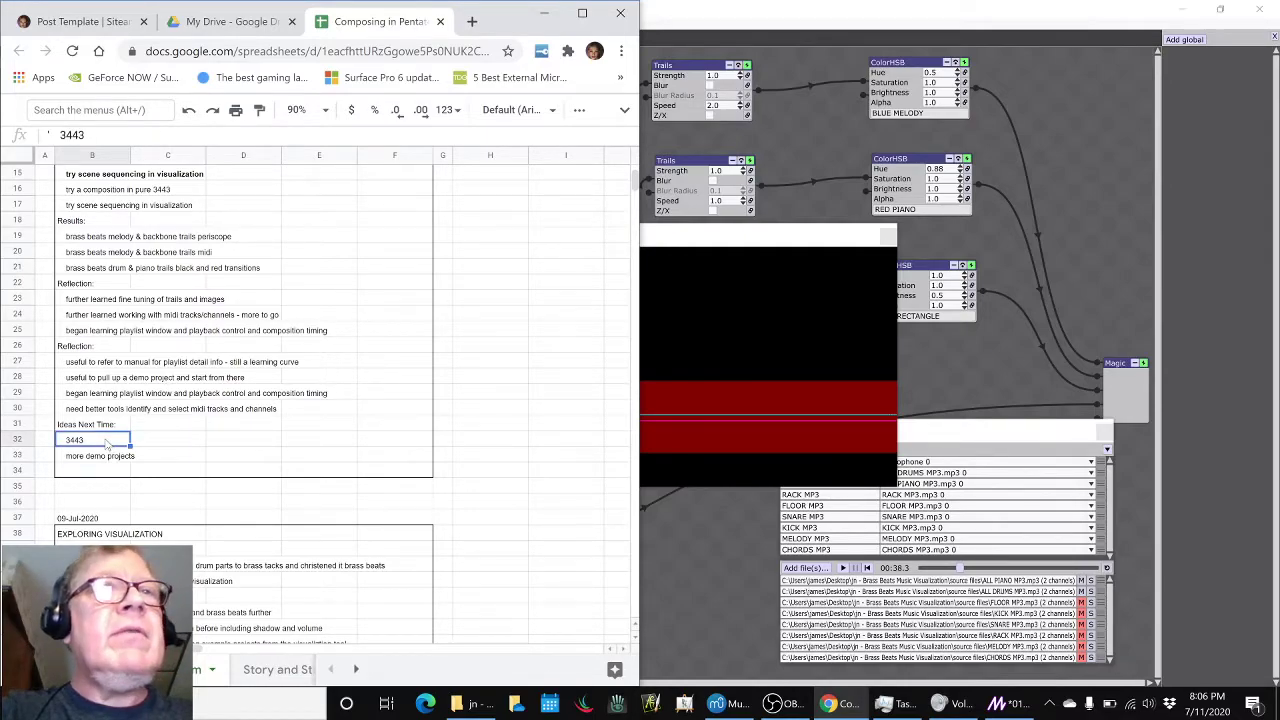
{"action": "left_click", "coordinate": [116, 457]}
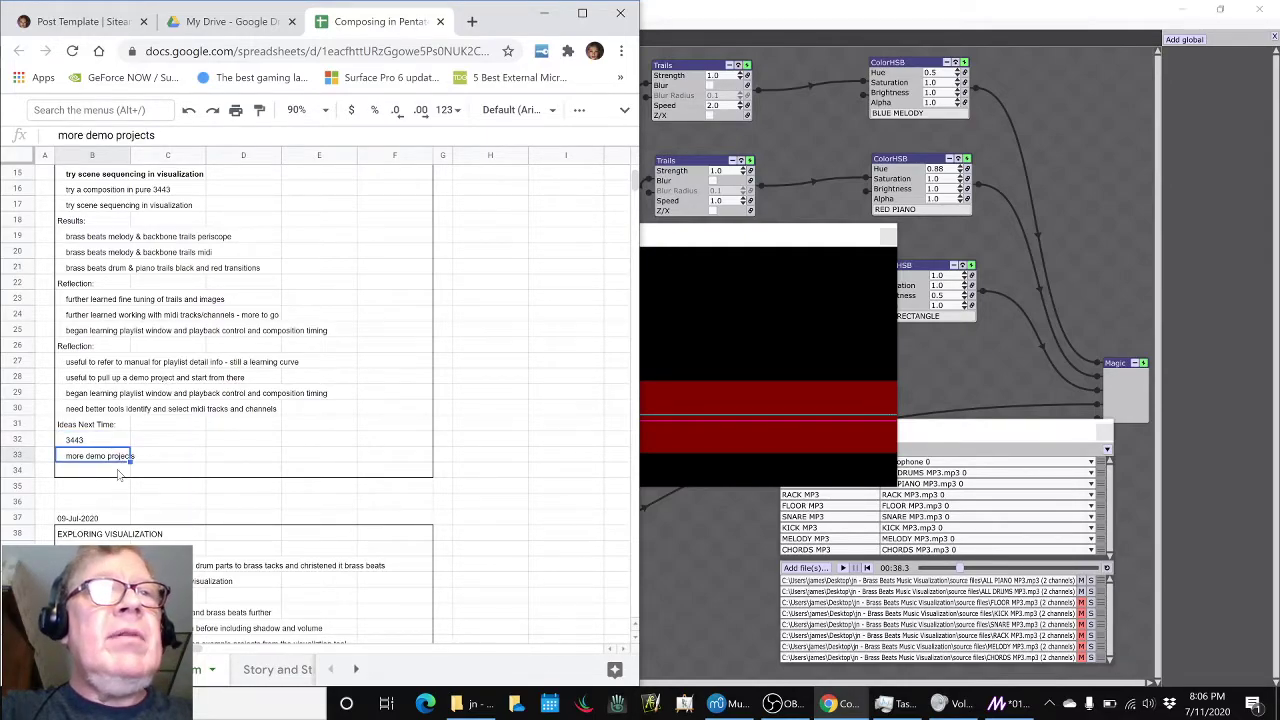
{"action": "left_click", "coordinate": [676, 565]}
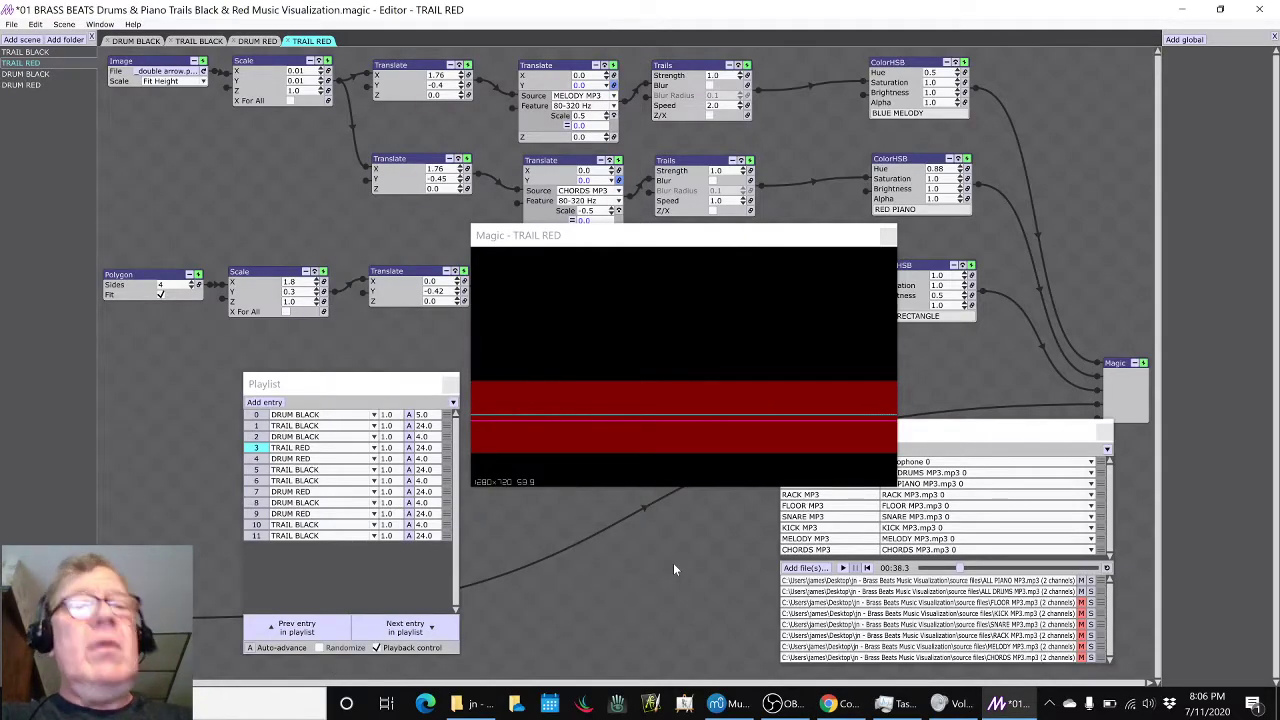
- Save the visualization project and cancel the Open Project dialog without opening anything
{"action": "key", "text": "ctrl+s"}
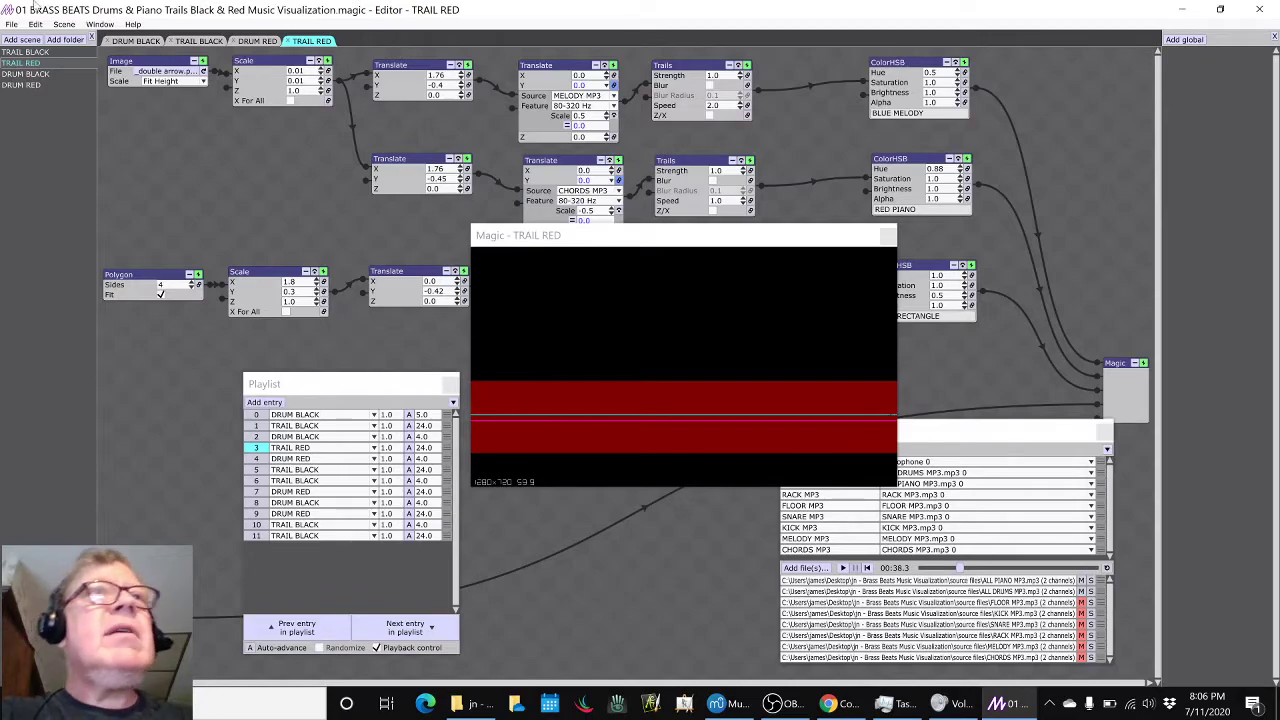
{"action": "left_click", "coordinate": [11, 24]}
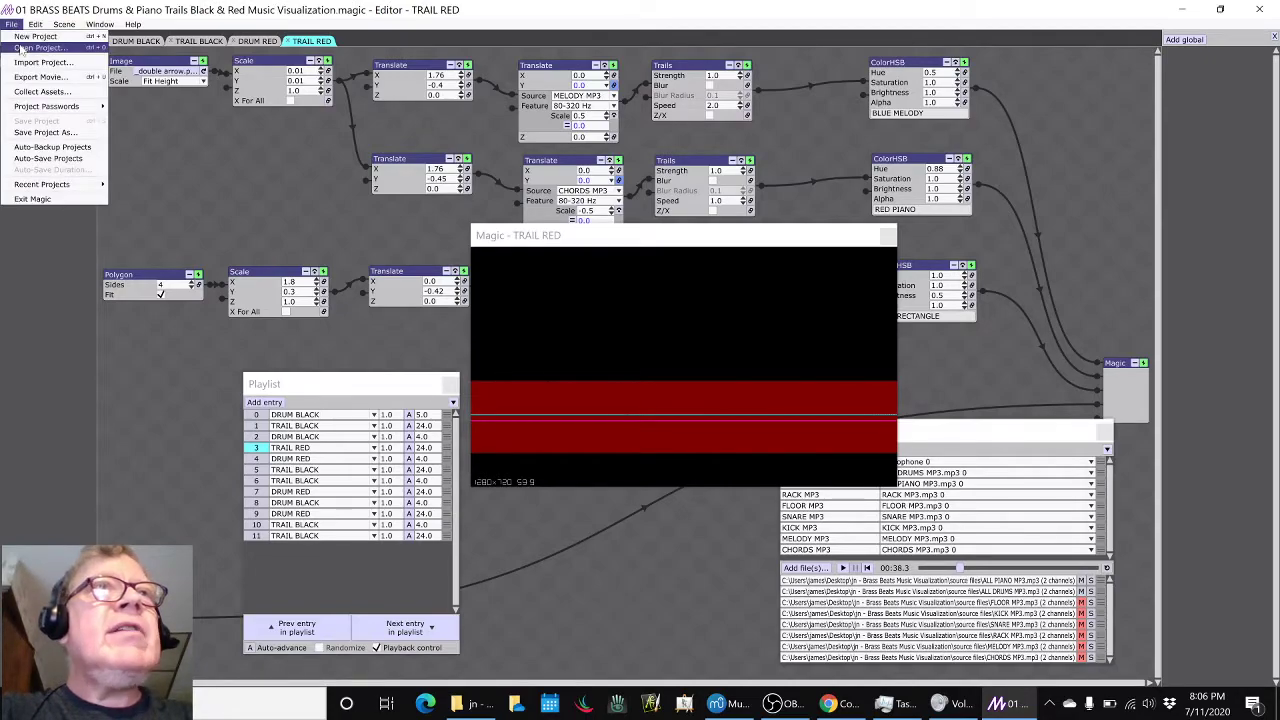
{"action": "left_click", "coordinate": [20, 48]}
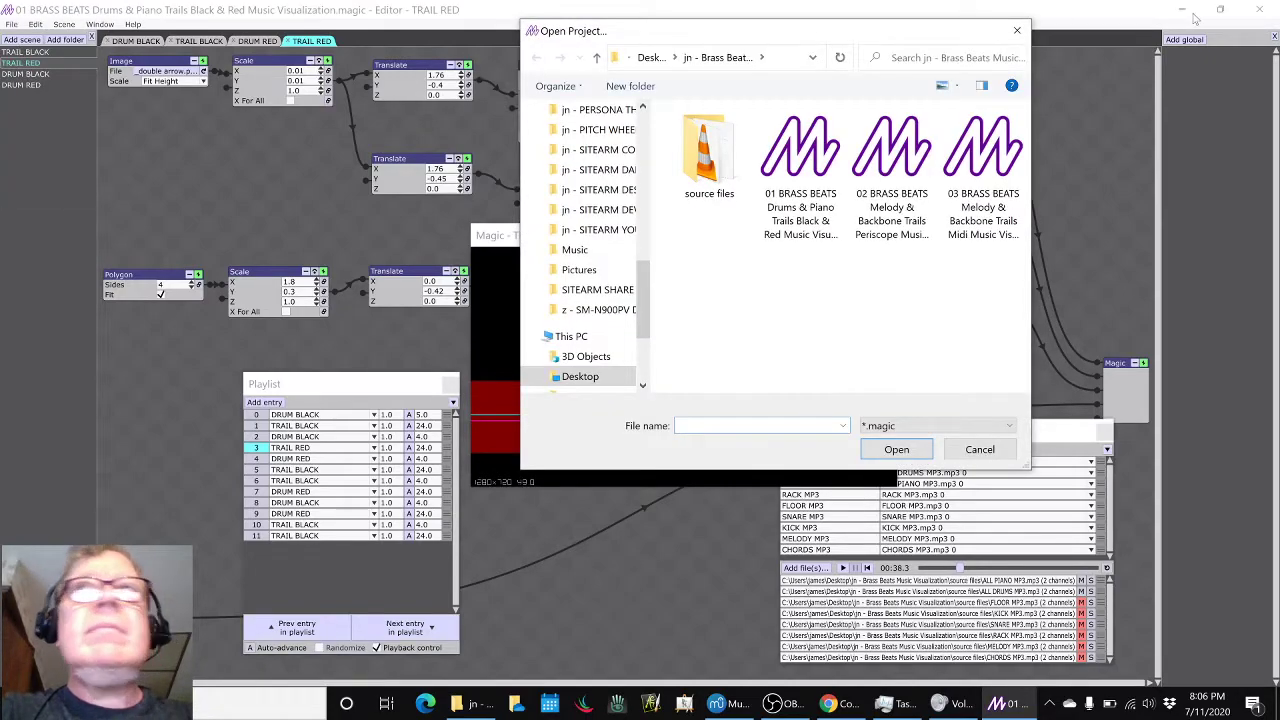
{"action": "left_click", "coordinate": [1017, 30]}
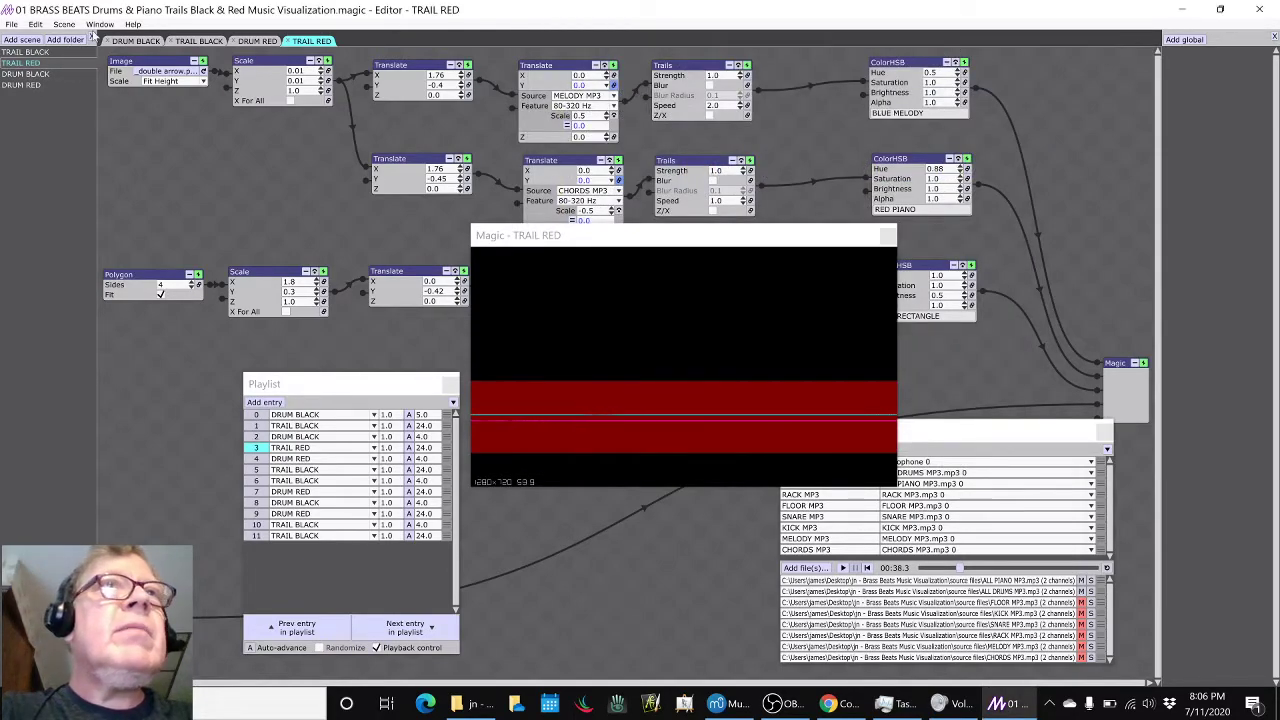
- Look at the bundled sample projects, cancel, and close the Magic editor
{"action": "left_click", "coordinate": [133, 24]}
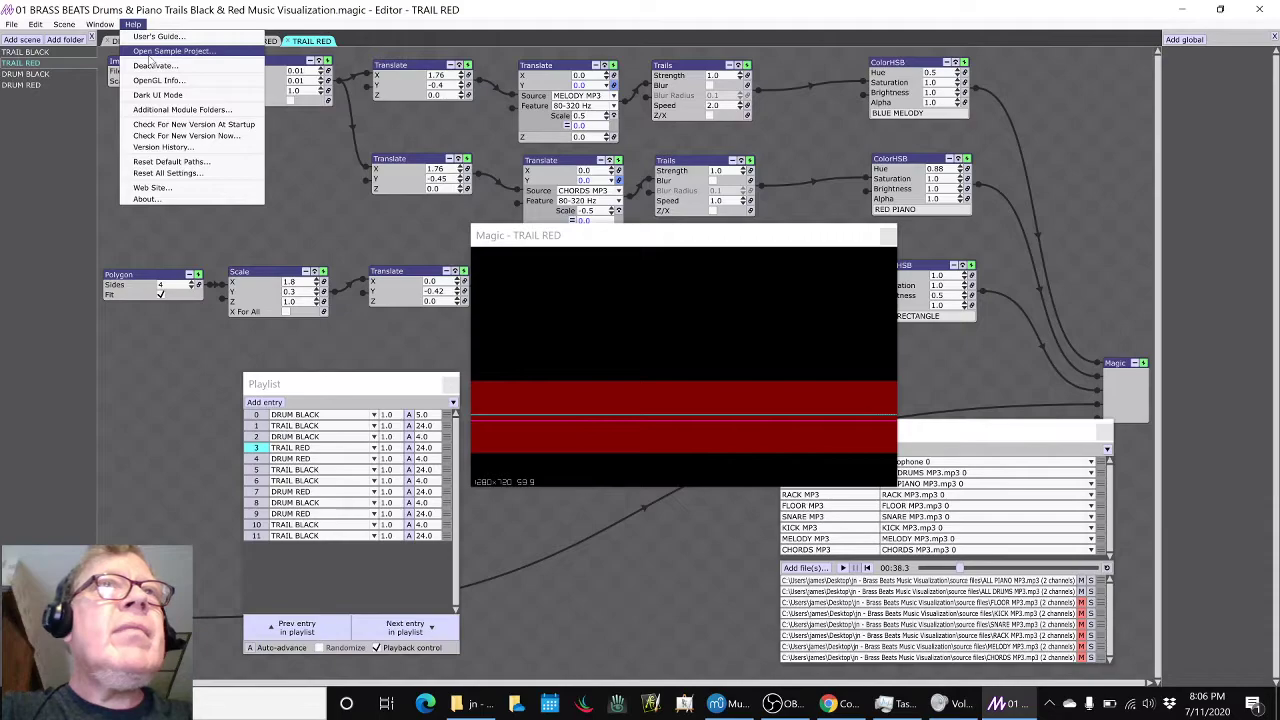
{"action": "left_click", "coordinate": [150, 52]}
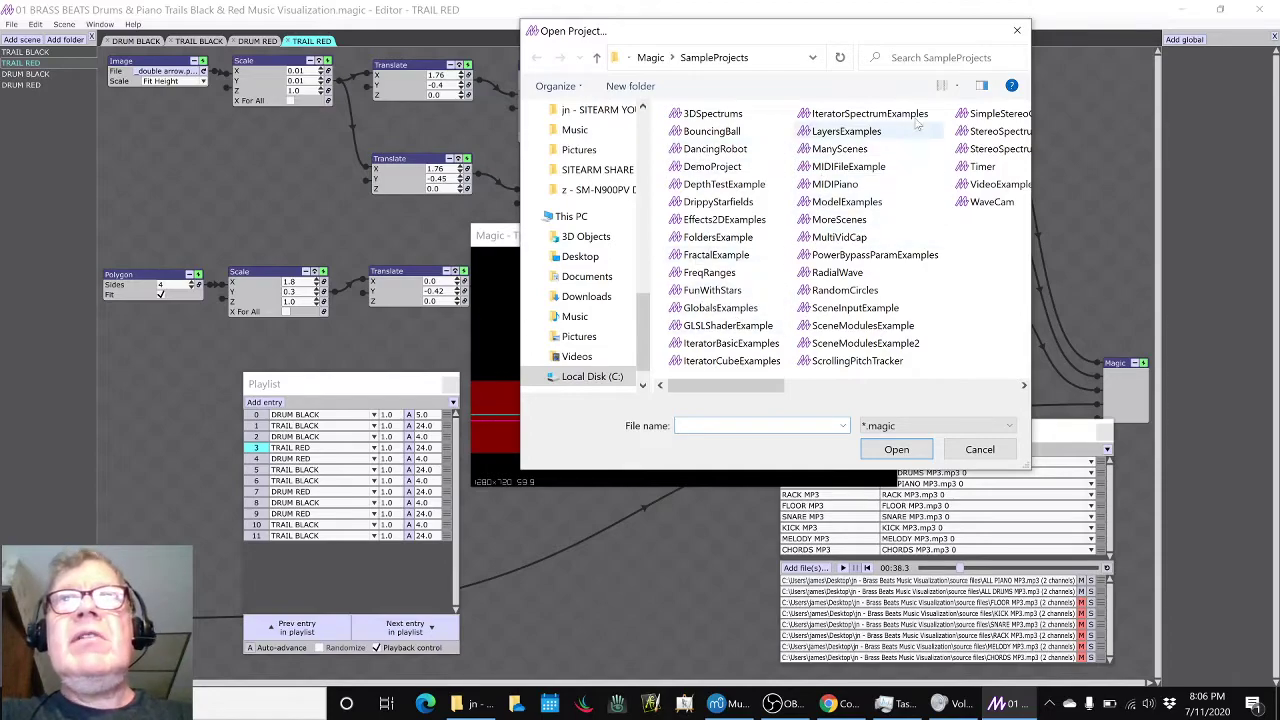
{"action": "left_click", "coordinate": [1017, 30]}
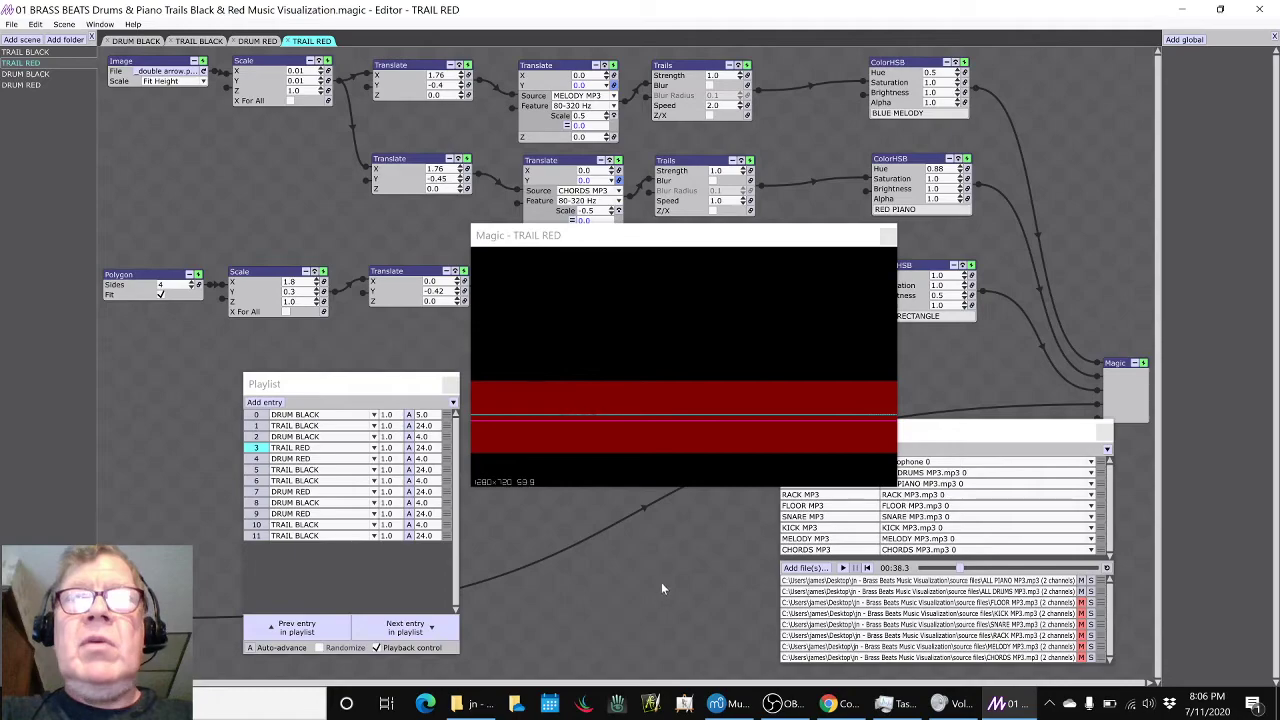
{"action": "left_click", "coordinate": [1257, 12]}
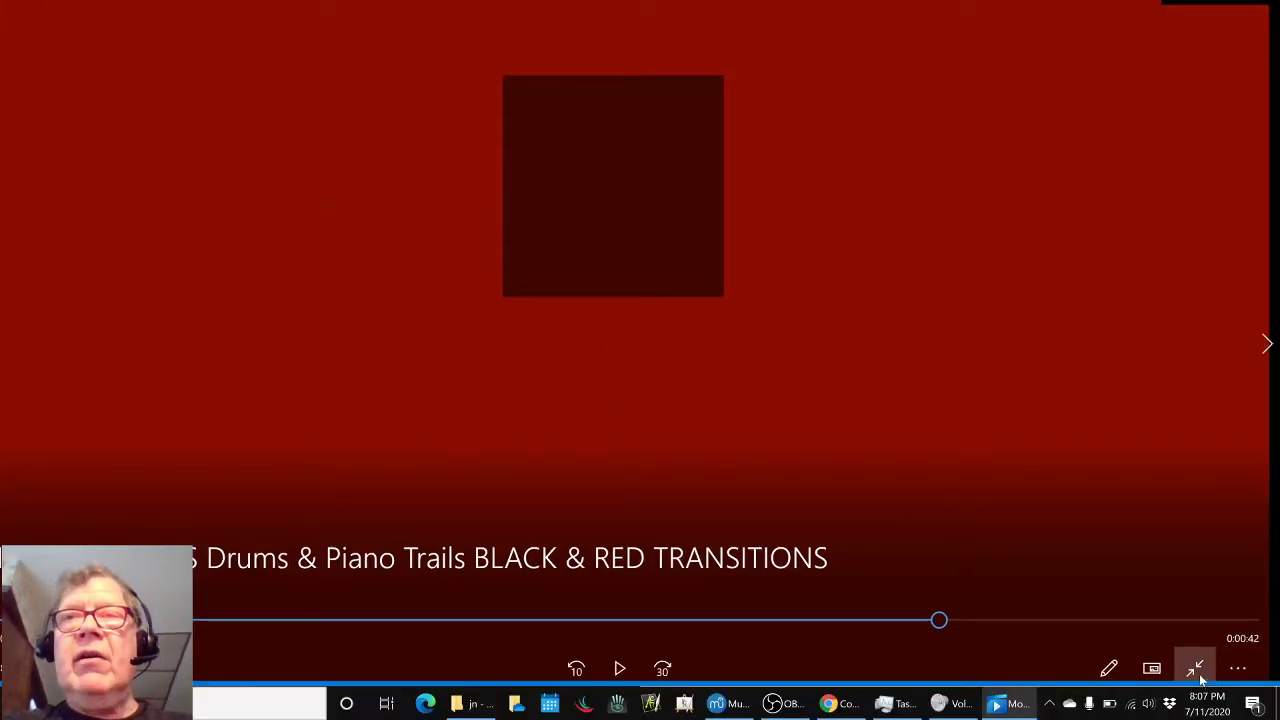
- Close the finished video, select empty cell B34, and bring OBS Studio forward
{"action": "left_click", "coordinate": [1261, 14]}
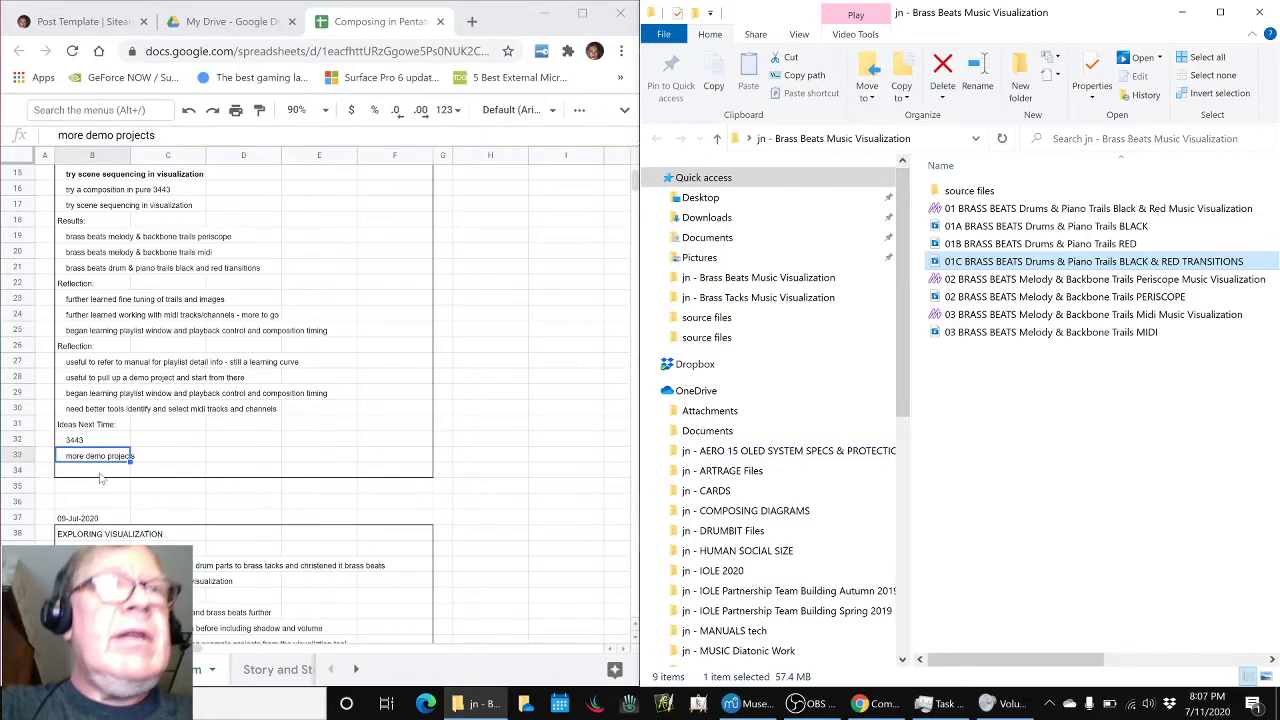
{"action": "left_click", "coordinate": [99, 476]}
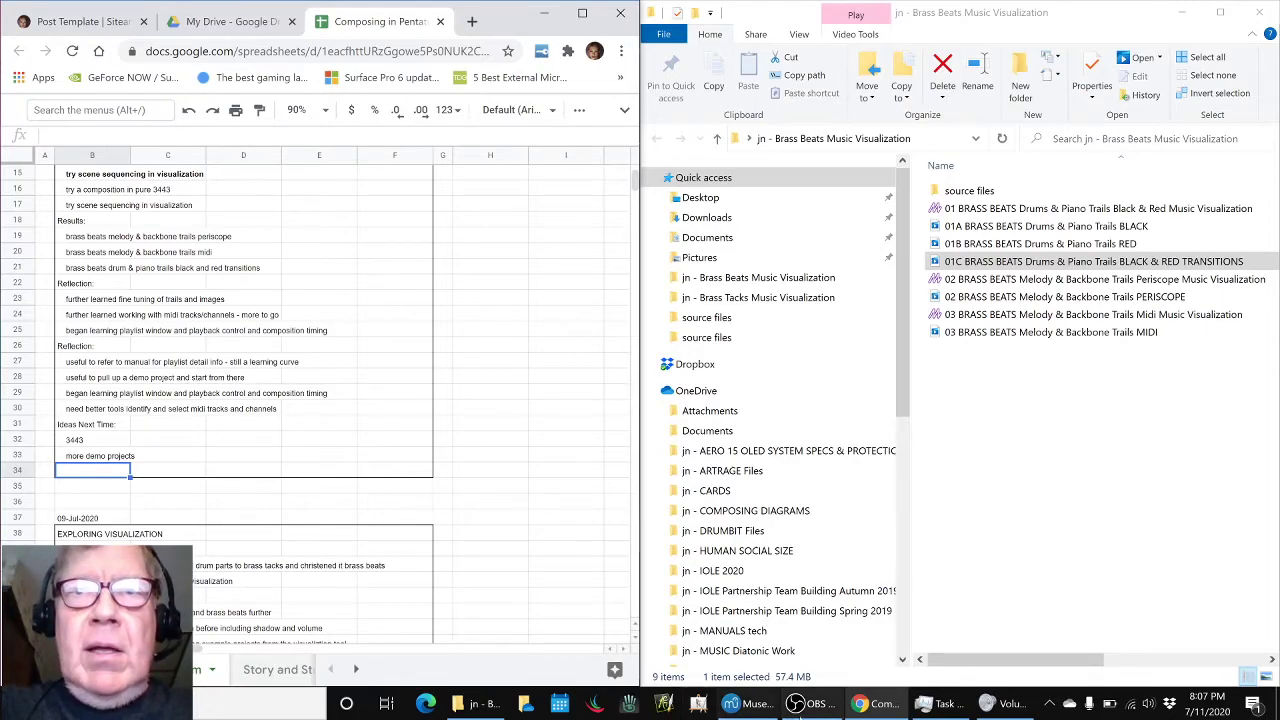
{"action": "left_click", "coordinate": [805, 703]}
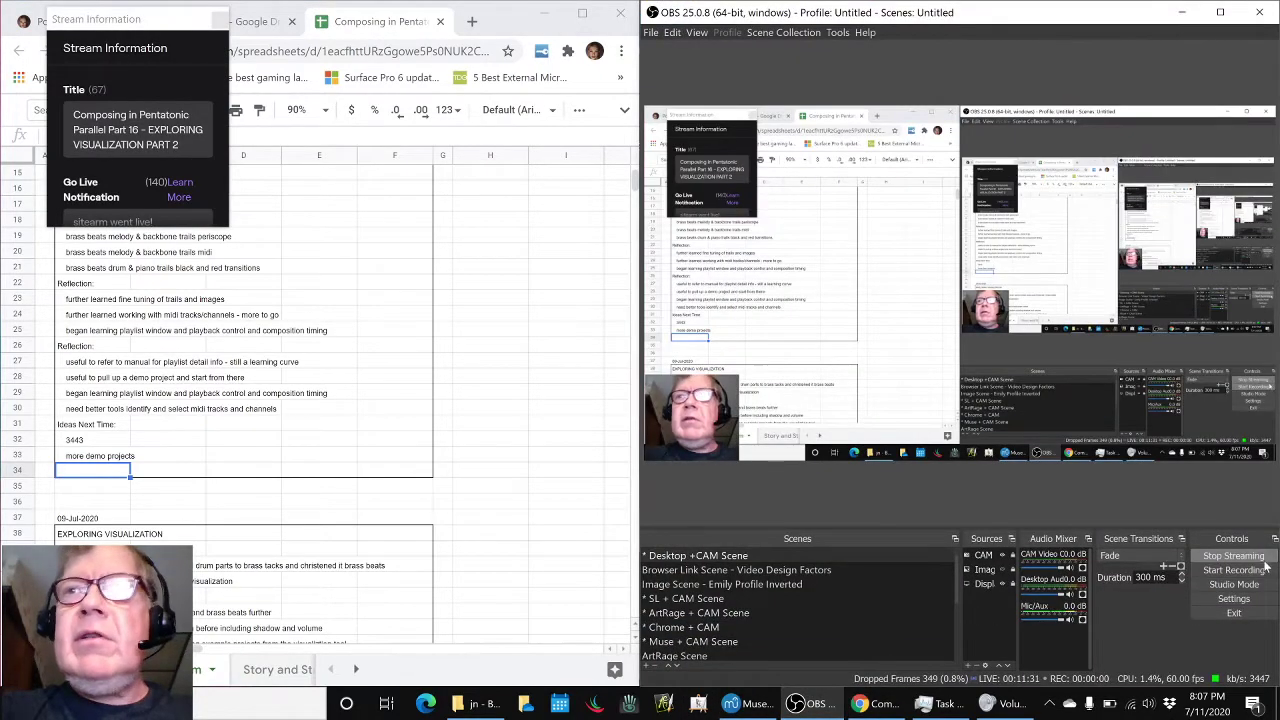